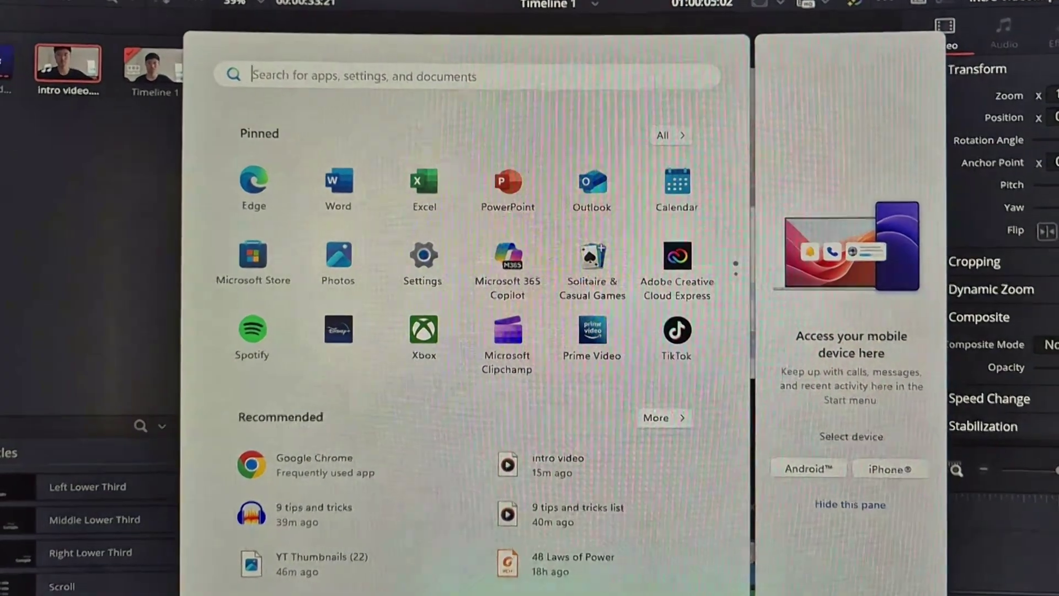
# Step: Launch Civil 3D 2022 ANZ
pyautogui.write('civil')
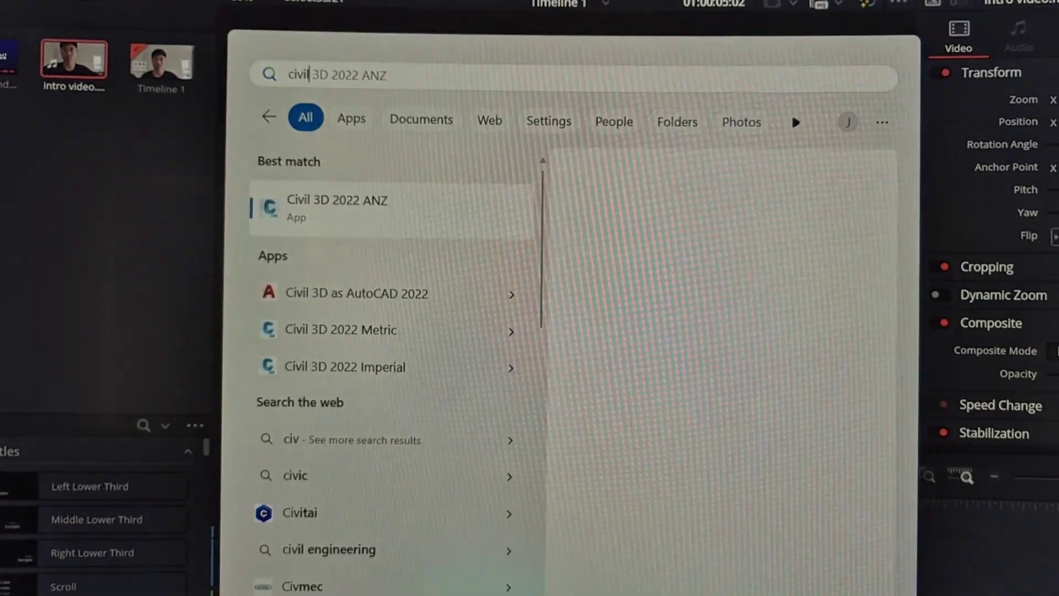
pyautogui.press('Return')
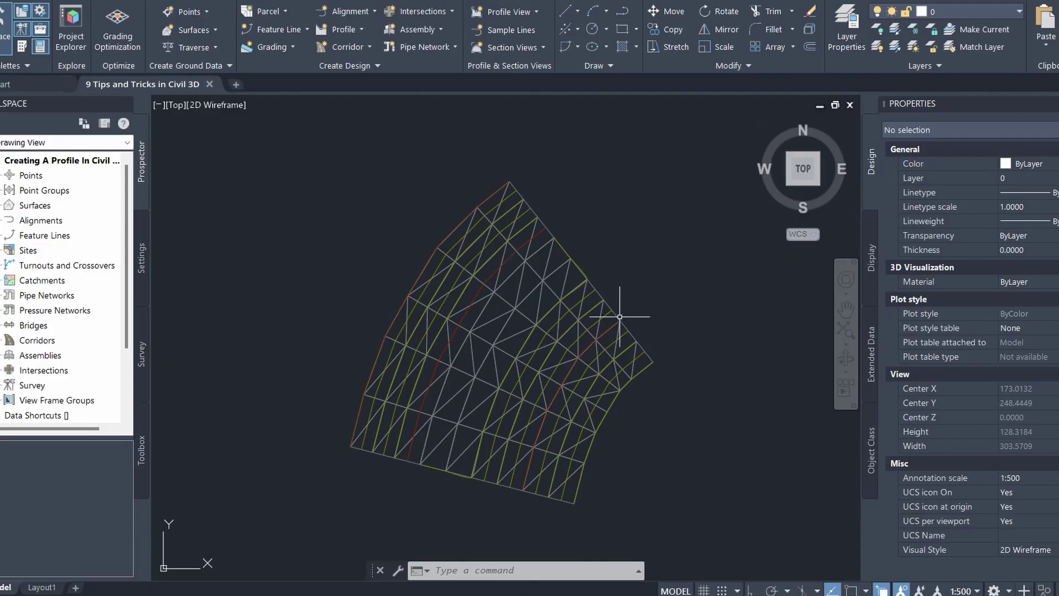
# Step: Examine the EGL surface in the Object Viewer, orbiting it from plan to a low side angle, and return to the drawing
pyautogui.click(601, 318)
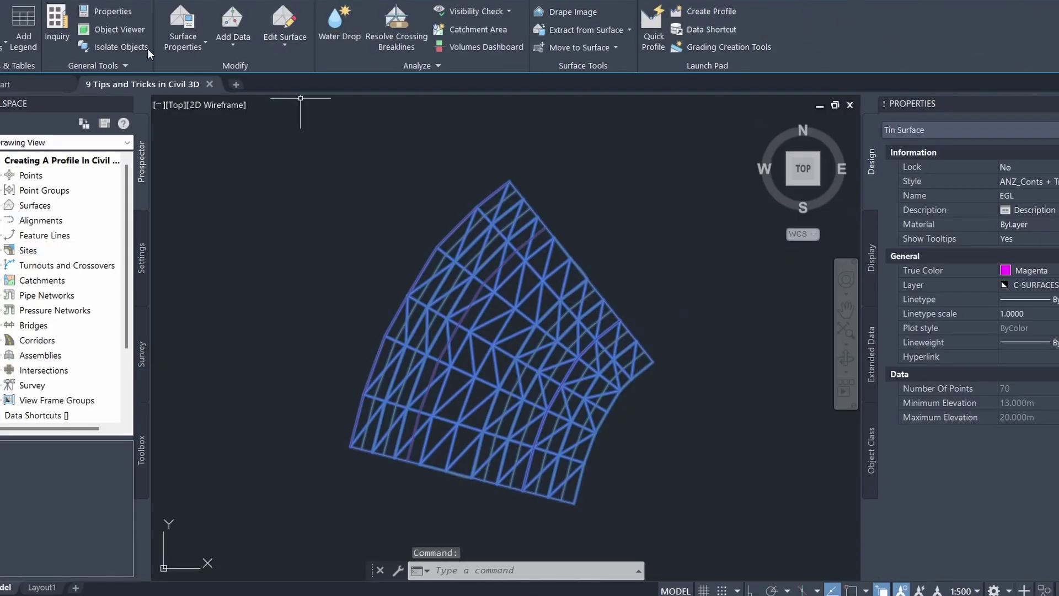
pyautogui.click(120, 30)
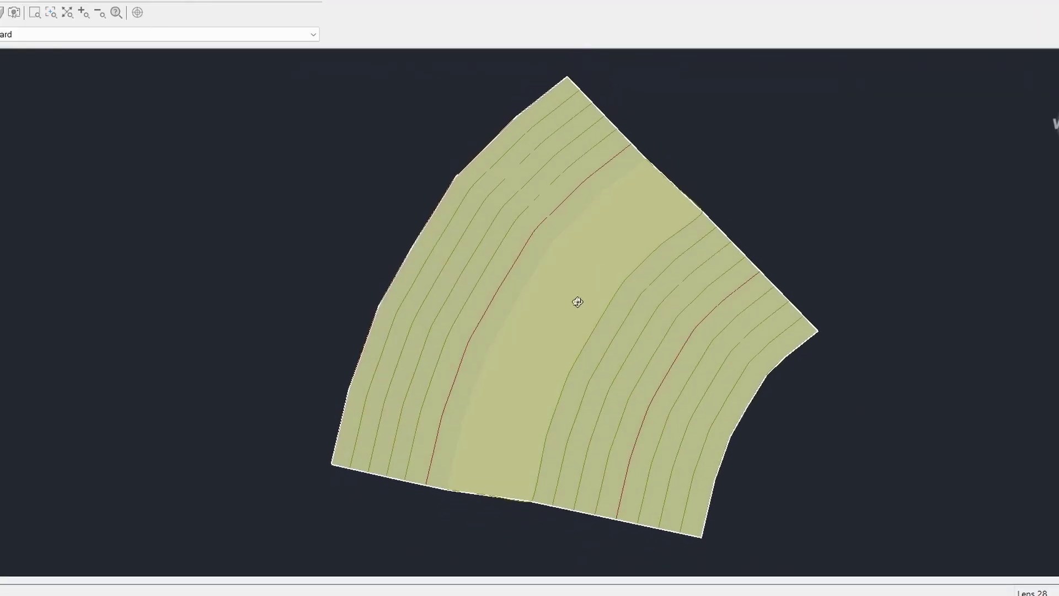
pyautogui.moveTo(577, 302); pyautogui.dragTo(612, 154)
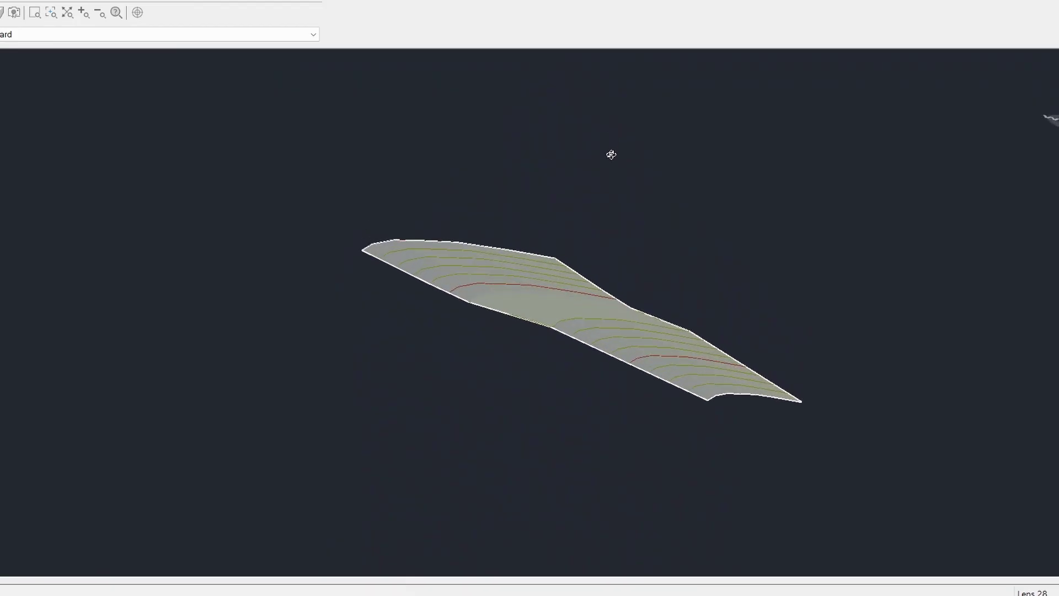
pyautogui.press('Escape')
pyautogui.press('Escape')
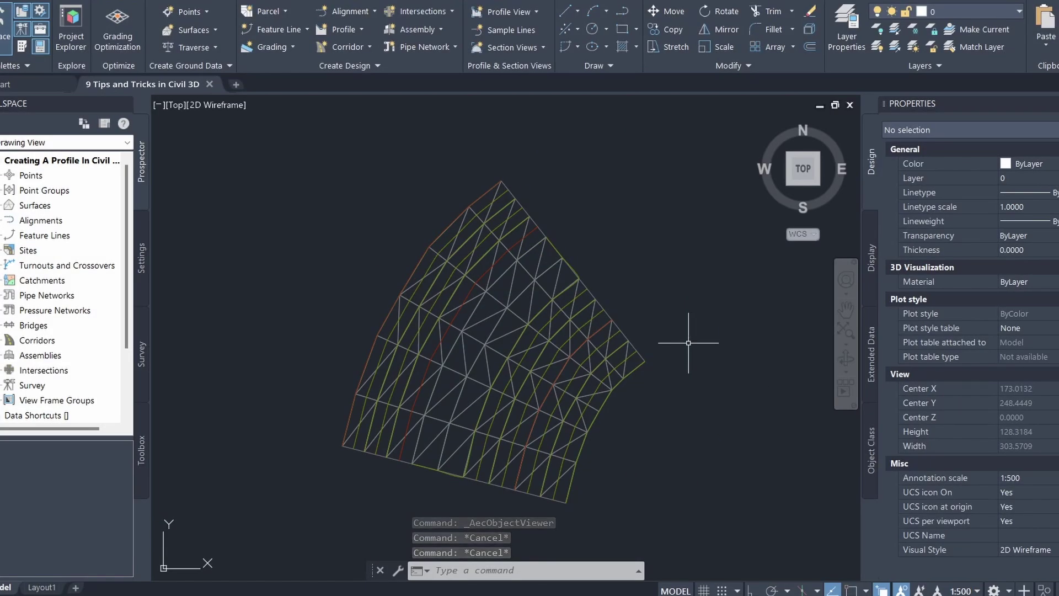
# Step: Draw a straight polyline about 79 m long diagonally across the EGL surface, extending past its northwest and southeast edges
pyautogui.write('pl')
pyautogui.press('Return')
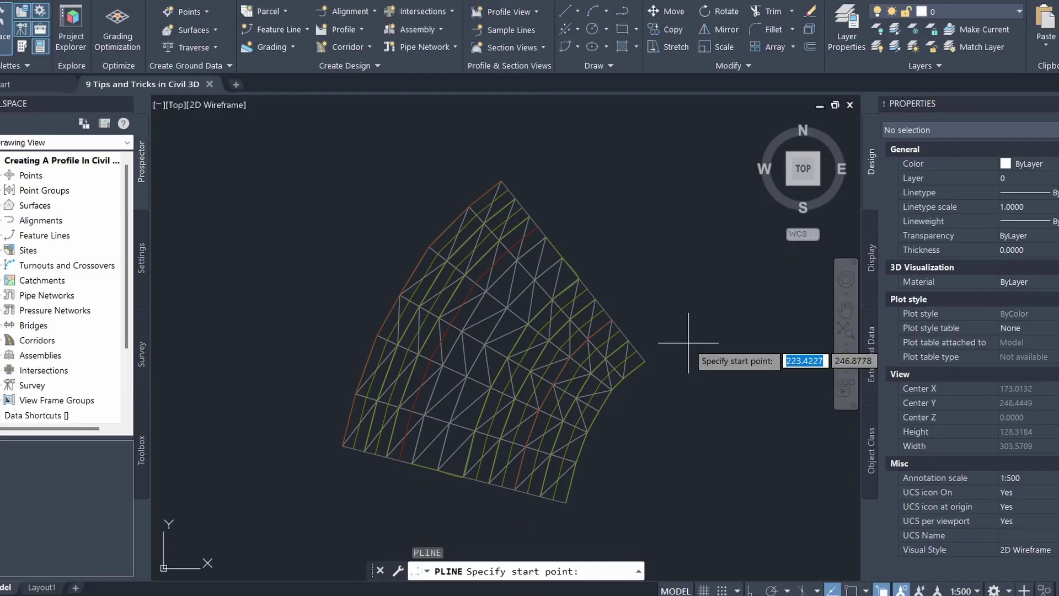
pyautogui.click(406, 245)
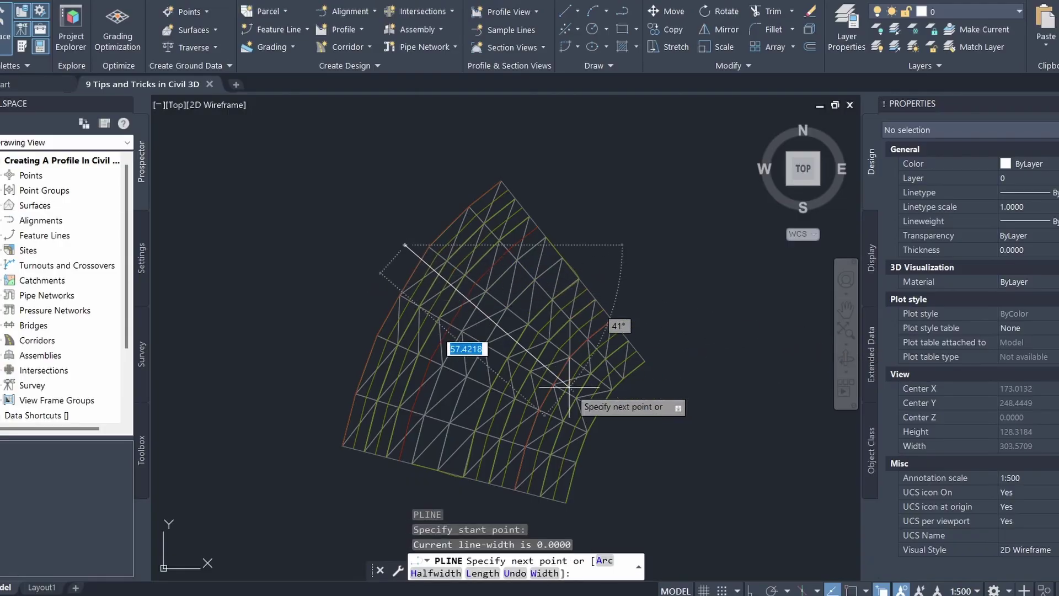
pyautogui.click(628, 445)
pyautogui.press('Escape')
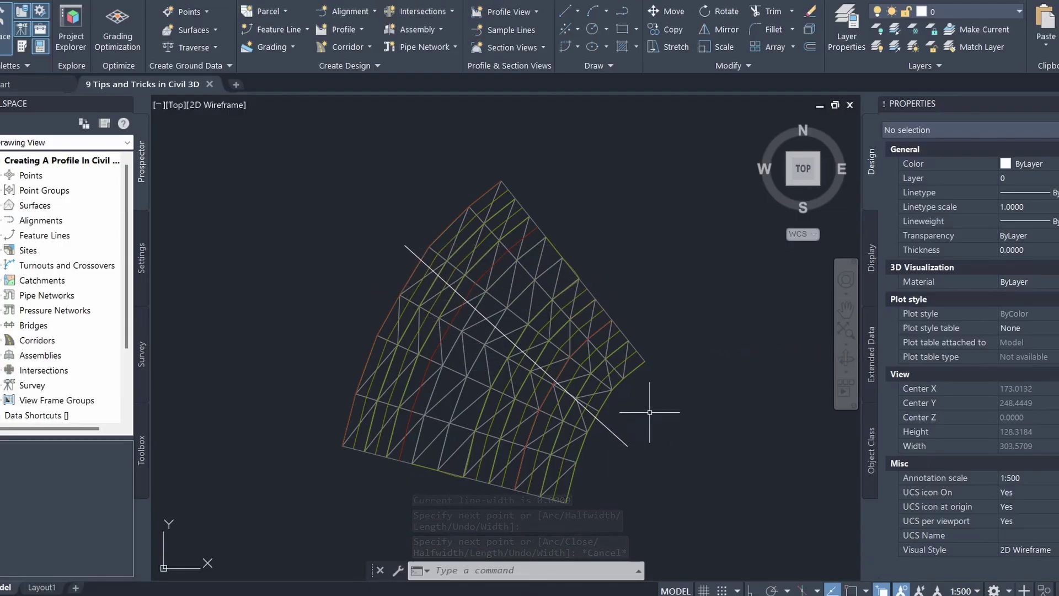
# Step: Create a quick profile of the EGL surface along the polyline, using the ANZ_1x Exaggeration view style, and place it east of the surface
pyautogui.click(622, 436)
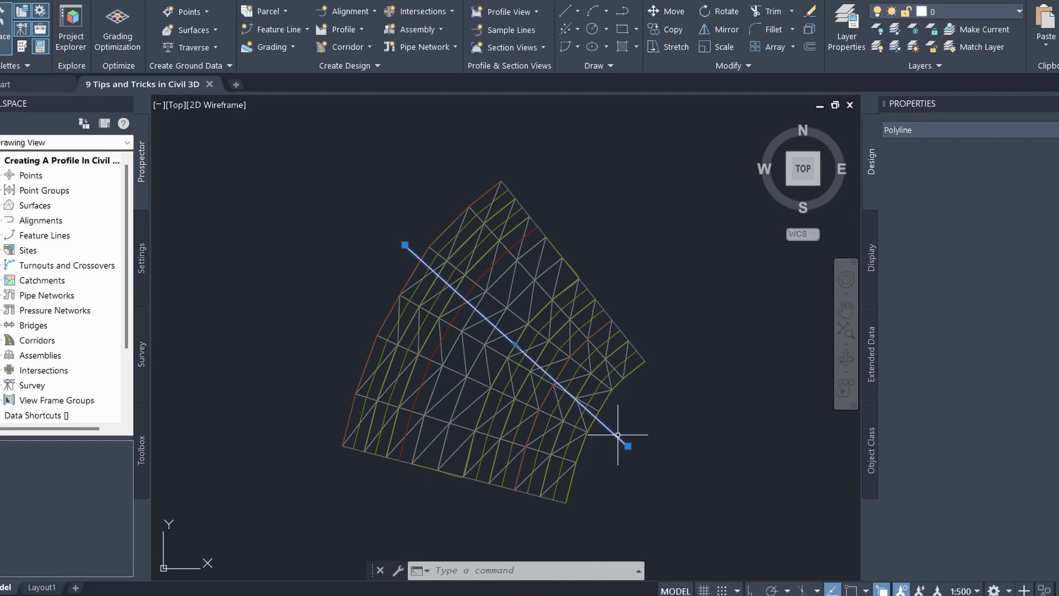
pyautogui.rightClick(628, 412)
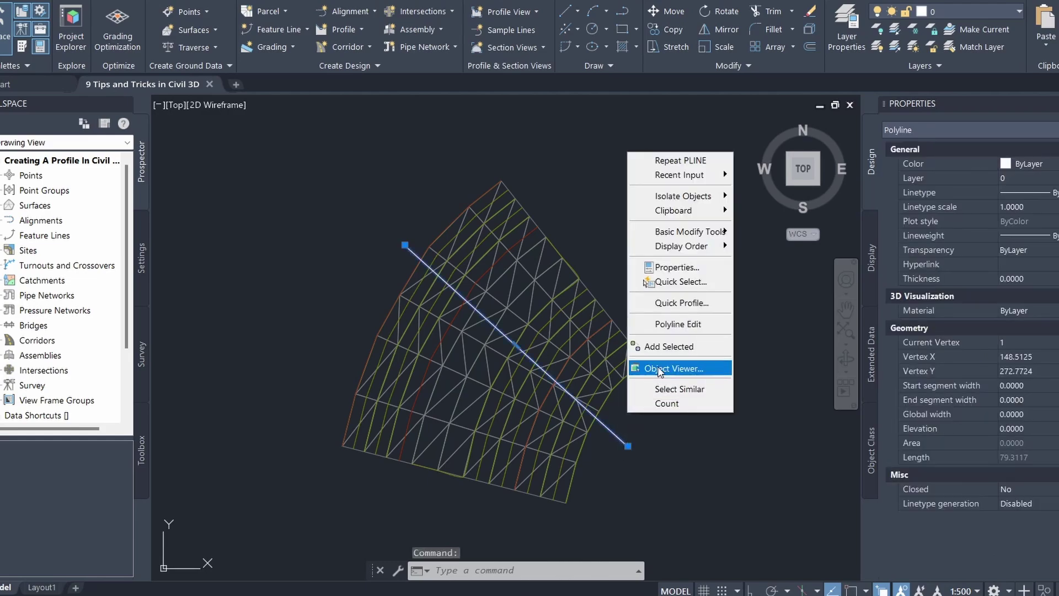
pyautogui.click(678, 303)
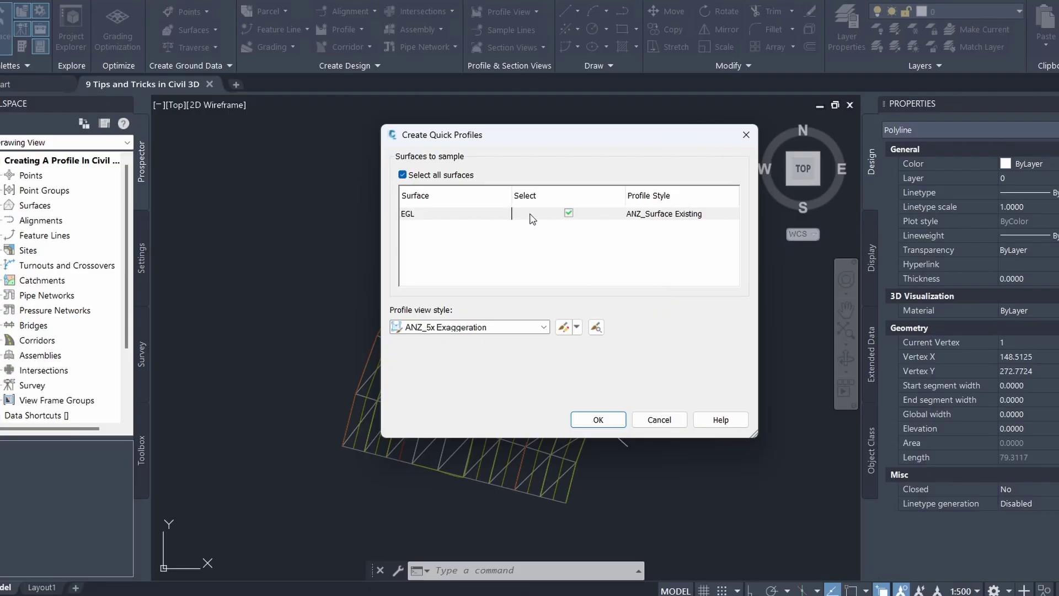
pyautogui.click(484, 326)
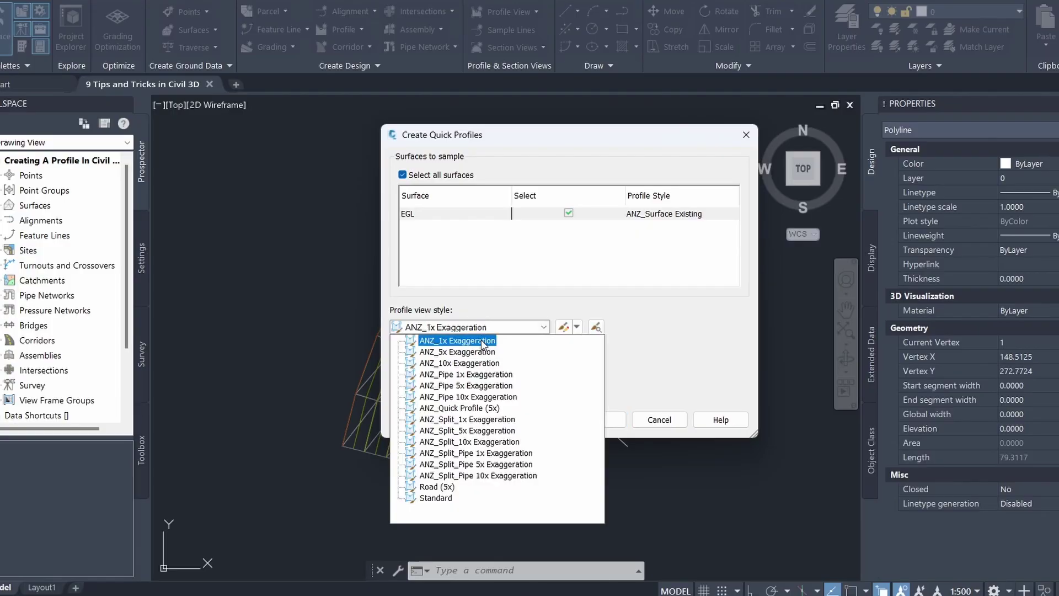
pyautogui.click(481, 339)
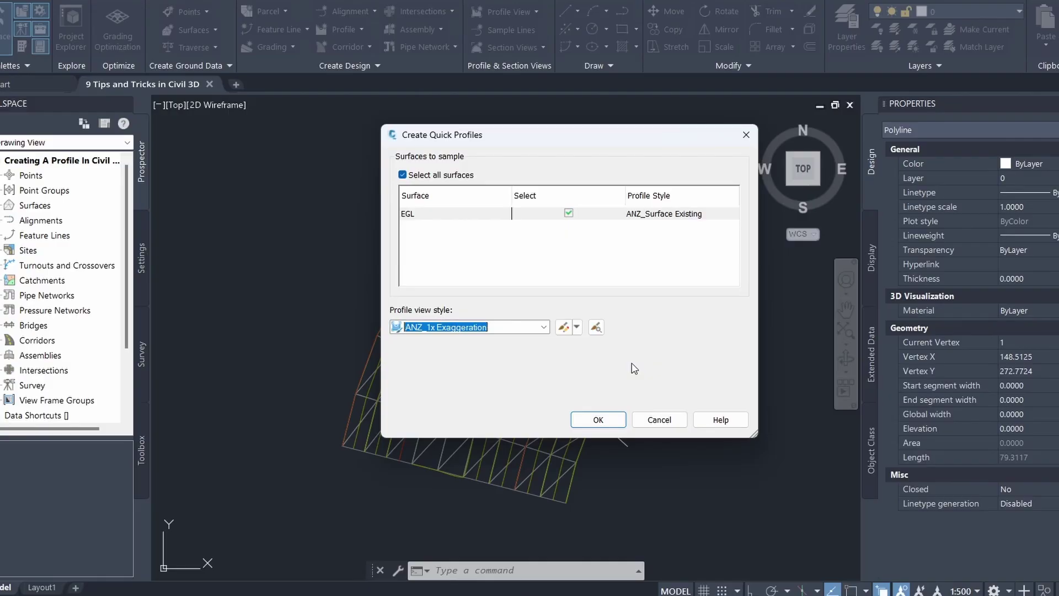
pyautogui.click(598, 420)
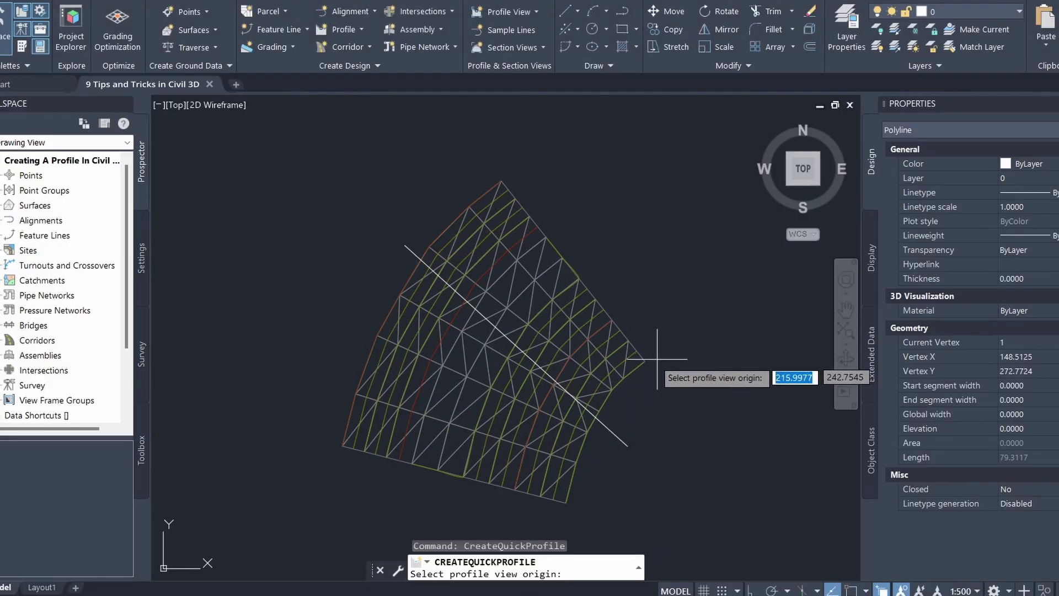
pyautogui.moveTo(666, 311); pyautogui.dragTo(524, 348, button='middle')
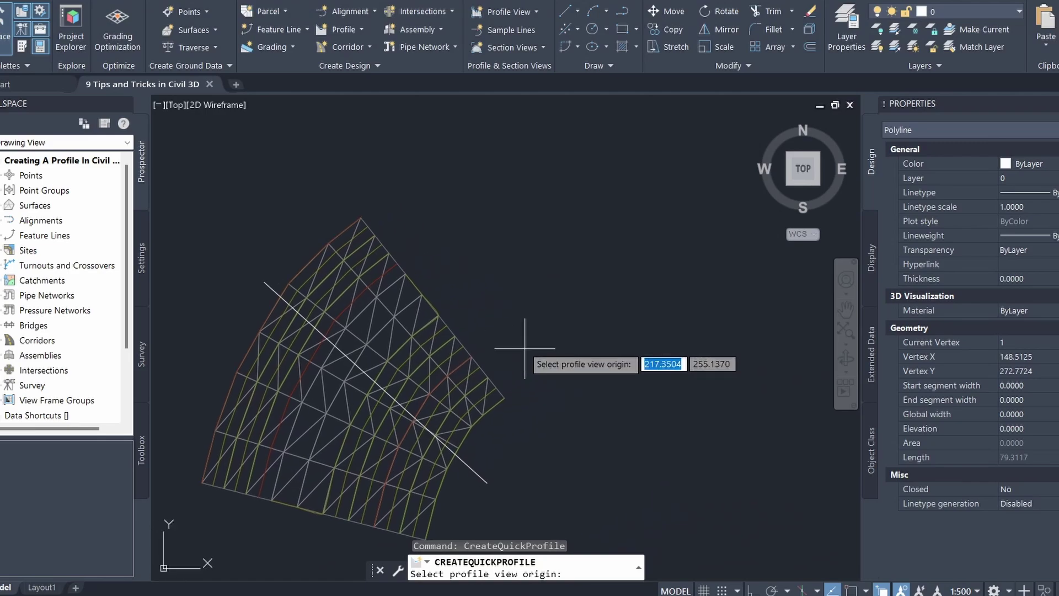
pyautogui.click(496, 325)
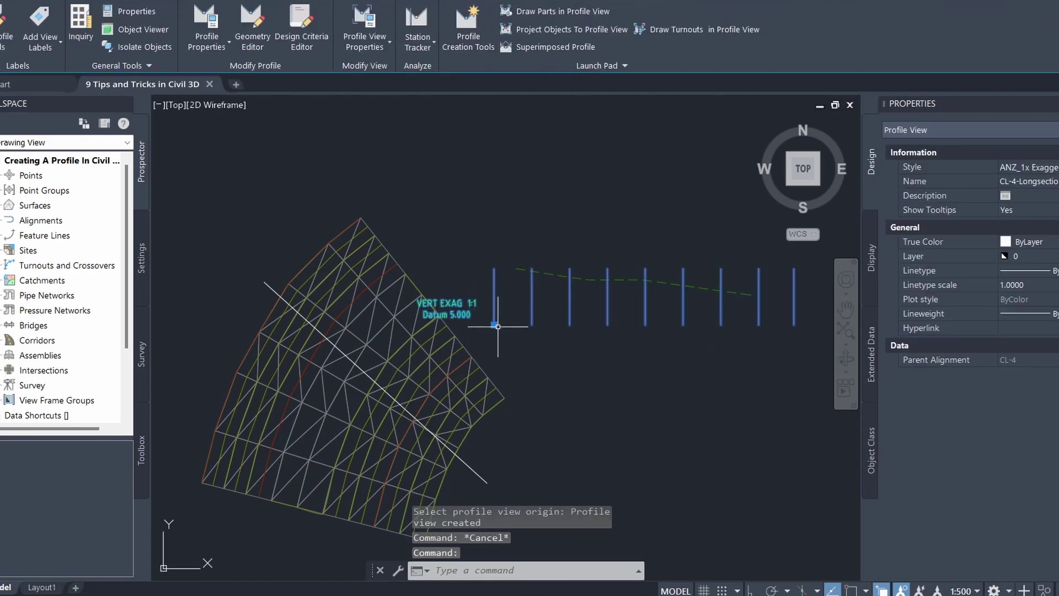
# Step: Move the quick profile view slightly up and away from the surface, and clear the selection
pyautogui.click(494, 325)
pyautogui.click(518, 308)
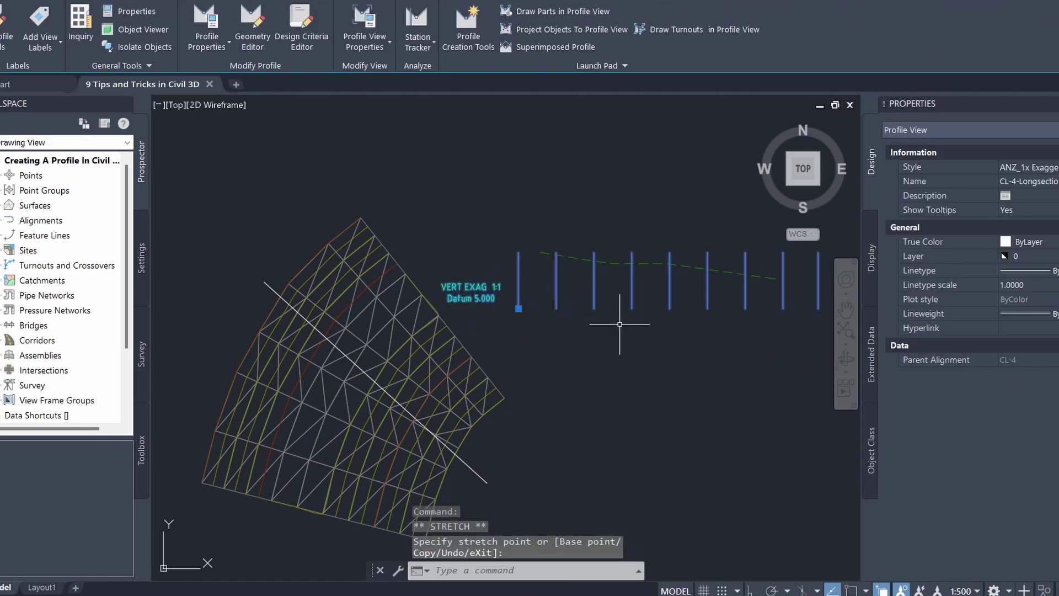
pyautogui.press('Escape')
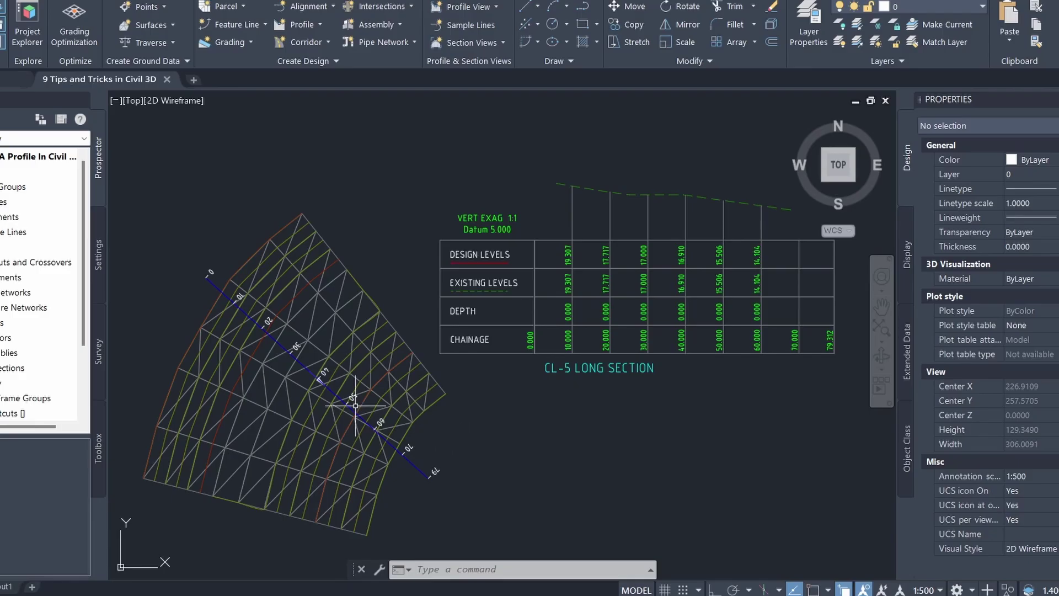
# Step: Turn on the station tracker in all viewports for the CL-5 long section profile view
pyautogui.click(623, 324)
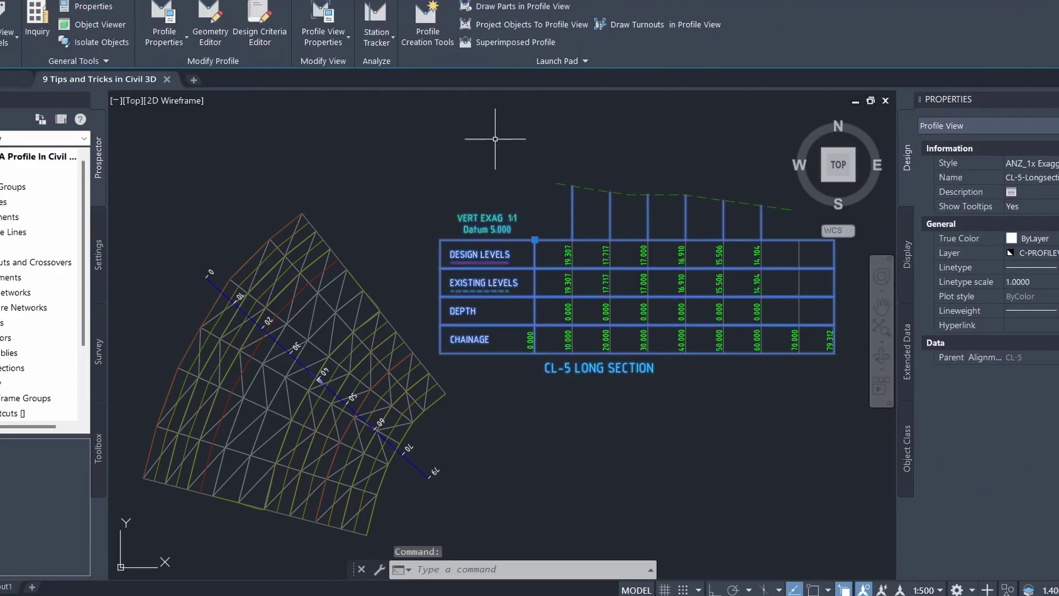
pyautogui.click(381, 44)
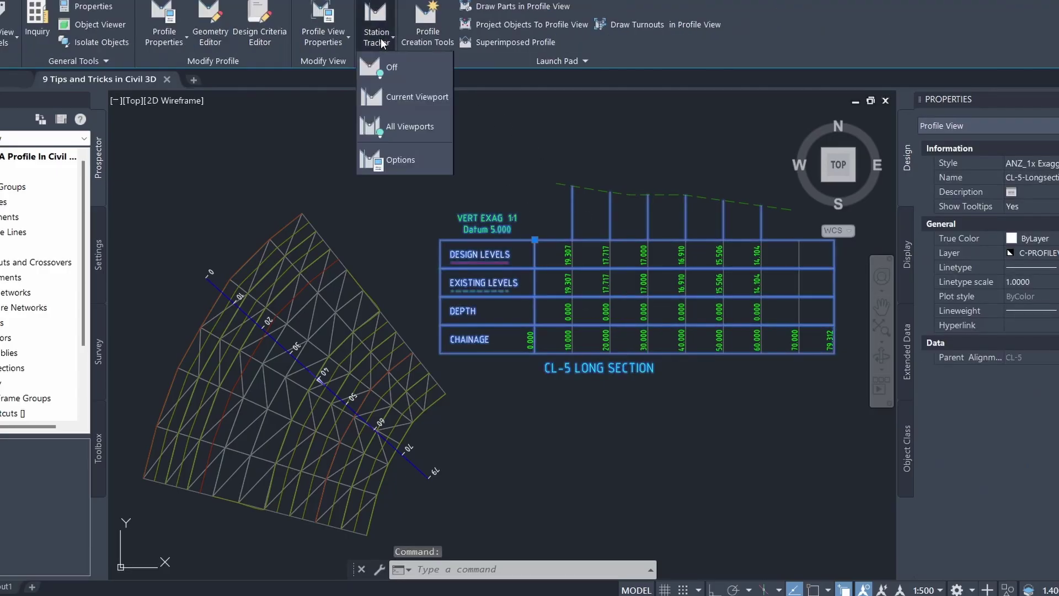
pyautogui.click(408, 126)
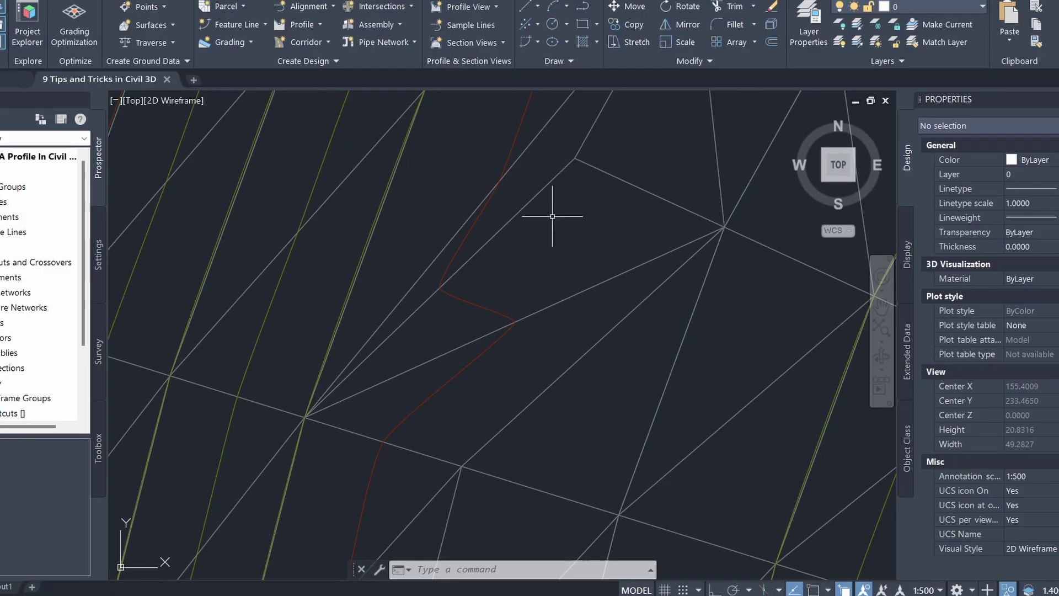
# Step: Swap the EGL triangle edge that runs through the kink in the red contour
pyautogui.press('Escape')
pyautogui.press('Escape')
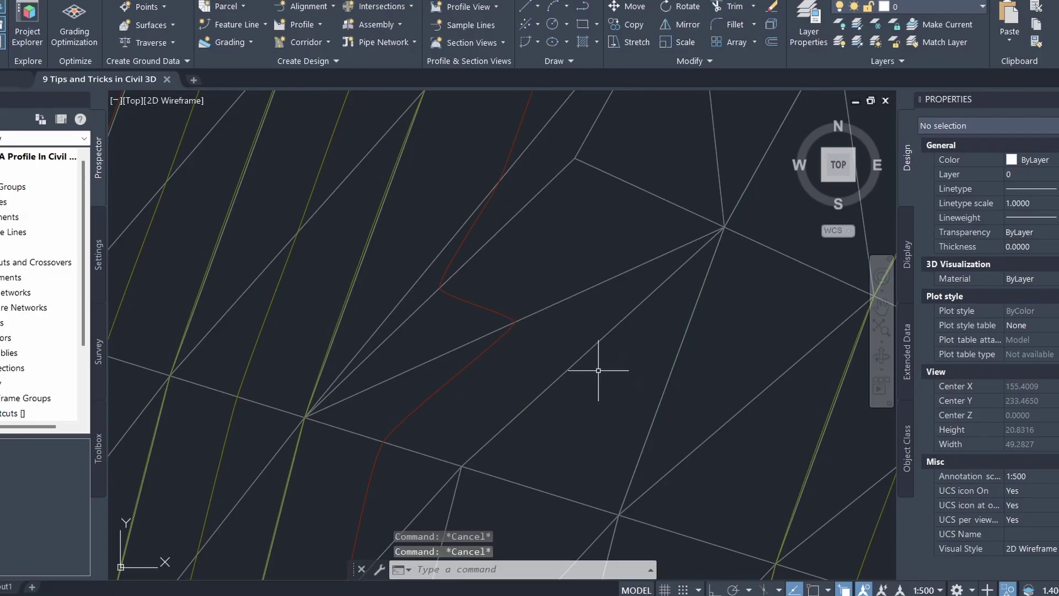
pyautogui.click(586, 354)
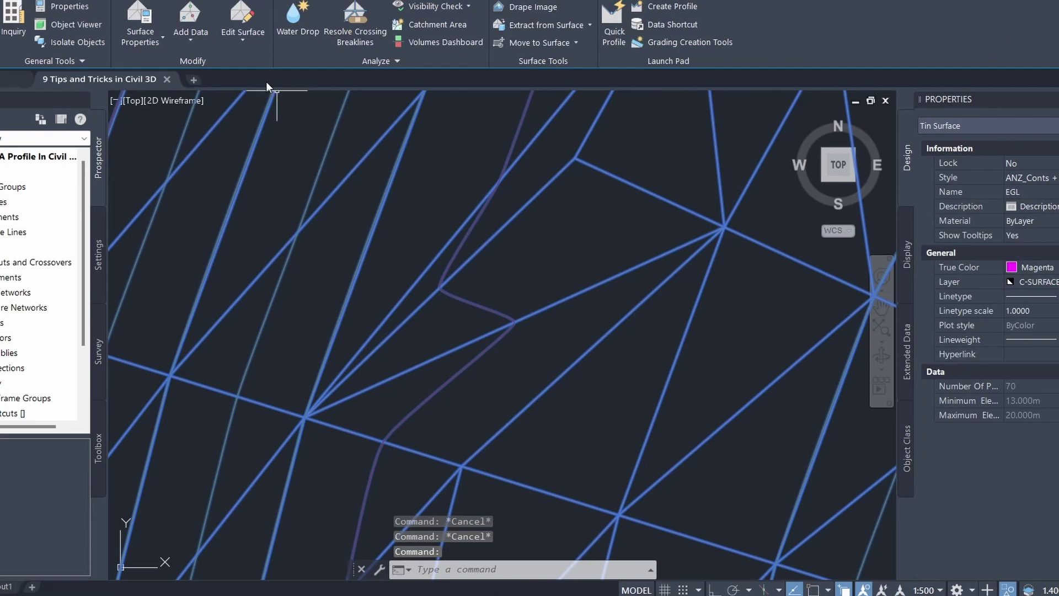
pyautogui.click(242, 32)
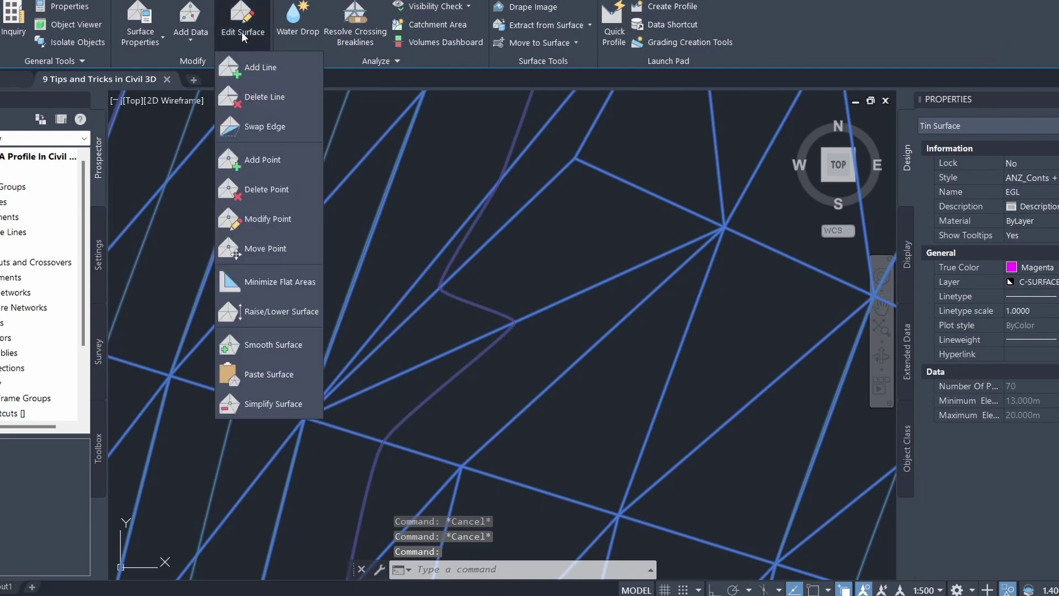
pyautogui.click(296, 125)
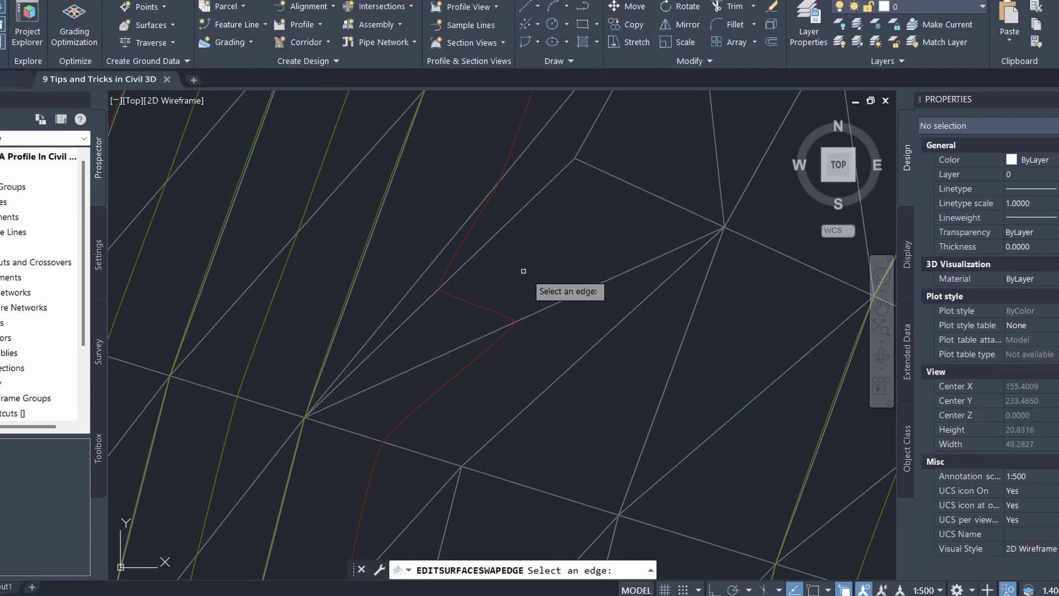
pyautogui.click(565, 304)
pyautogui.click(556, 286)
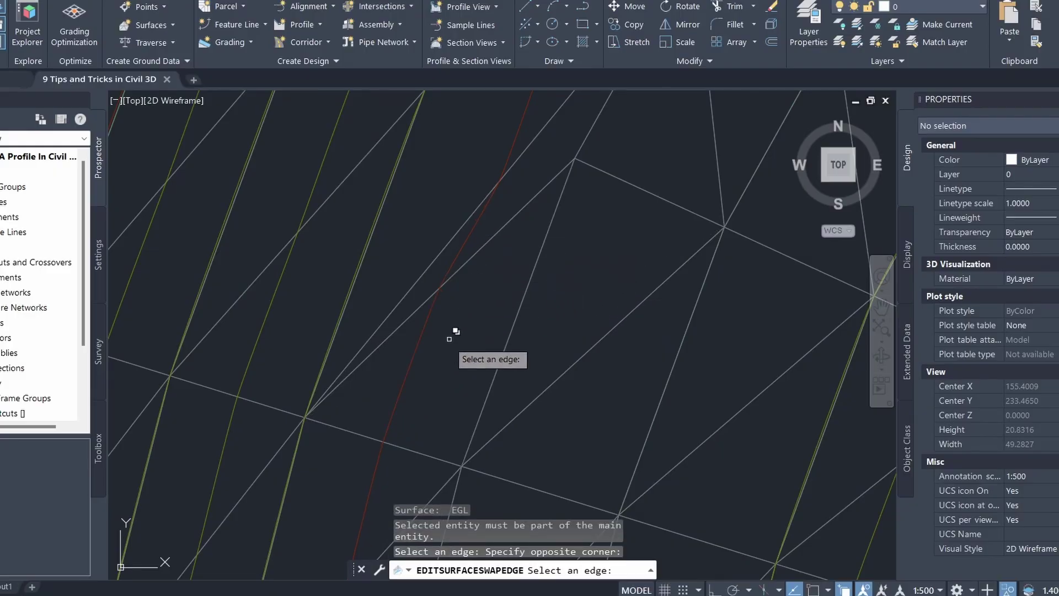
pyautogui.press('Escape')
pyautogui.press('Escape')
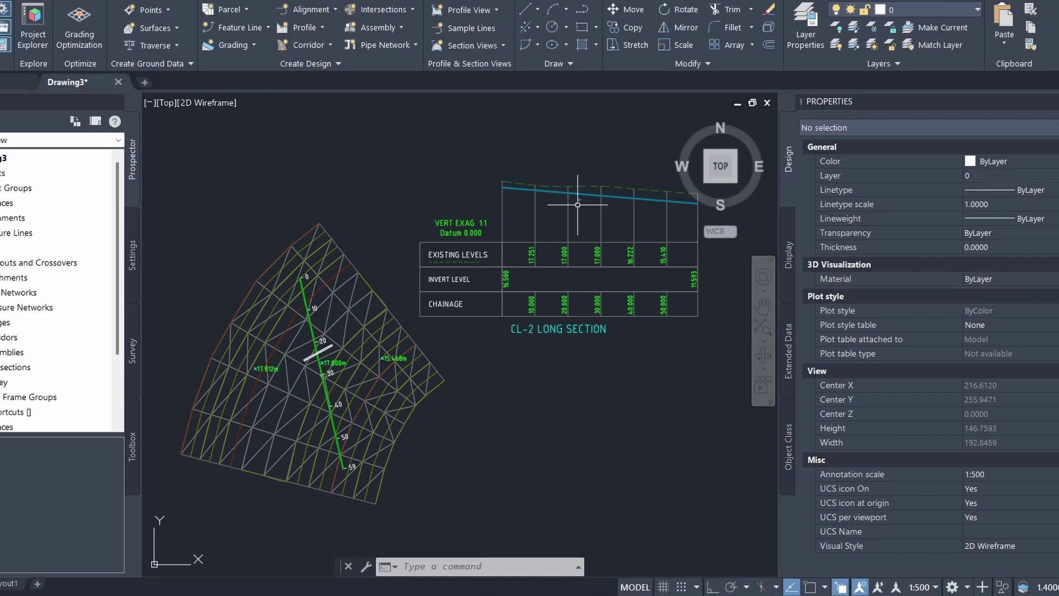
# Step: Delete the circular crossing-pipe section below the proposed pipe in the CL-2 long section
pyautogui.scroll(4, 582, 195)
pyautogui.scroll(-3, 579, 198)
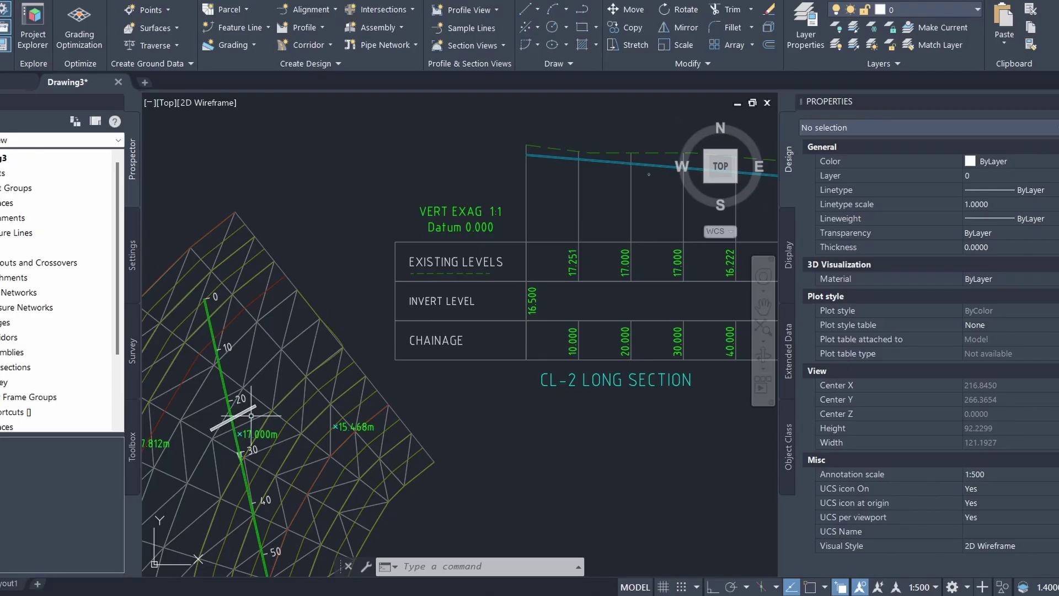
pyautogui.scroll(5, 575, 221)
pyautogui.click(574, 221)
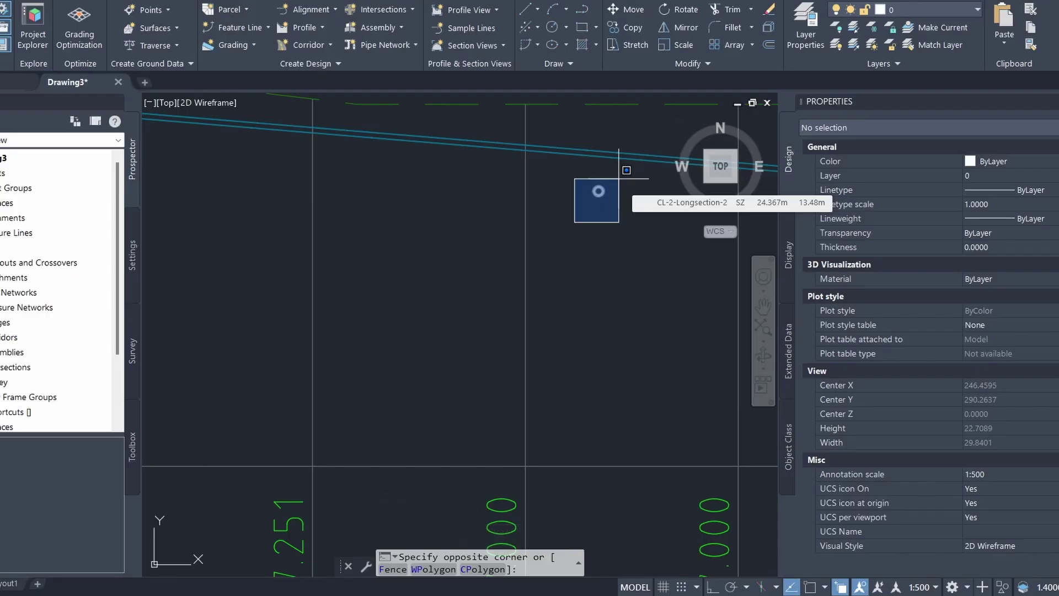
pyautogui.click(619, 178)
pyautogui.press('Delete')
pyautogui.scroll(-5, 533, 235)
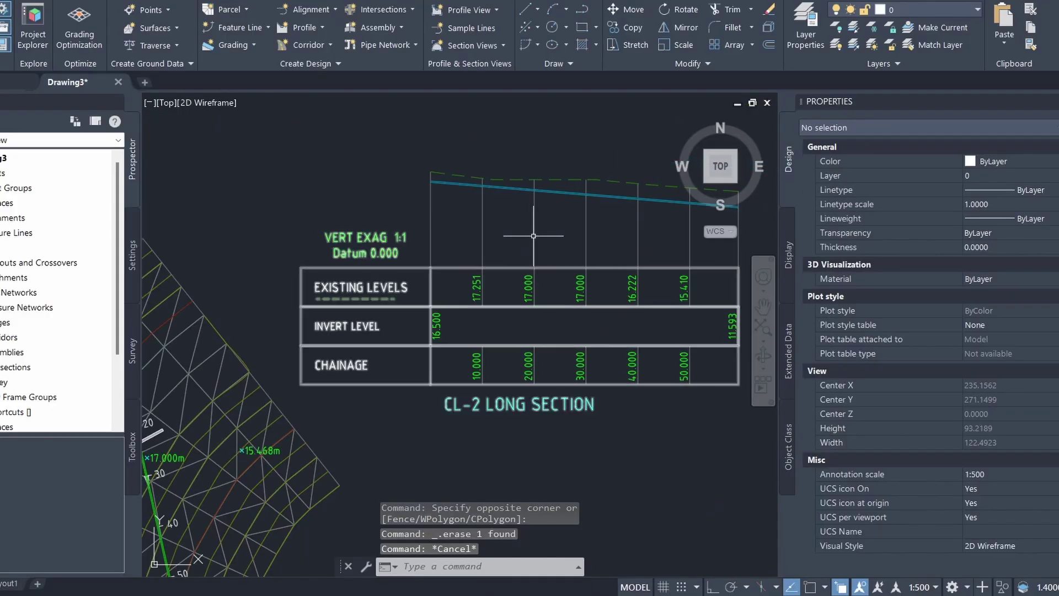
# Step: List only crossing pipes in the CL-2 long section's properties and draw existing pipe Network 5P5 in the profile view
pyautogui.click(534, 235)
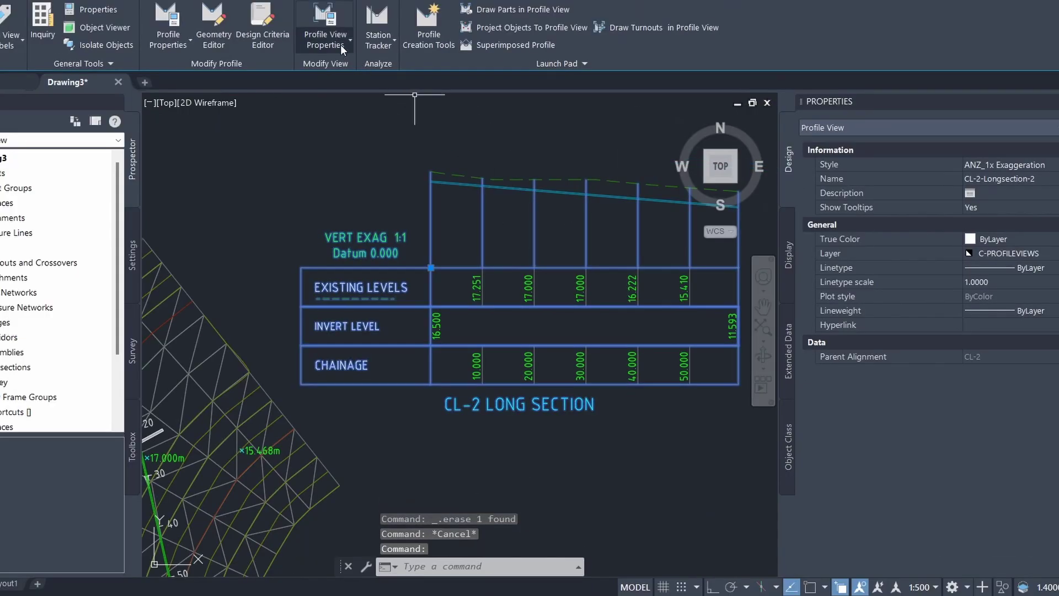
pyautogui.click(340, 45)
pyautogui.click(359, 77)
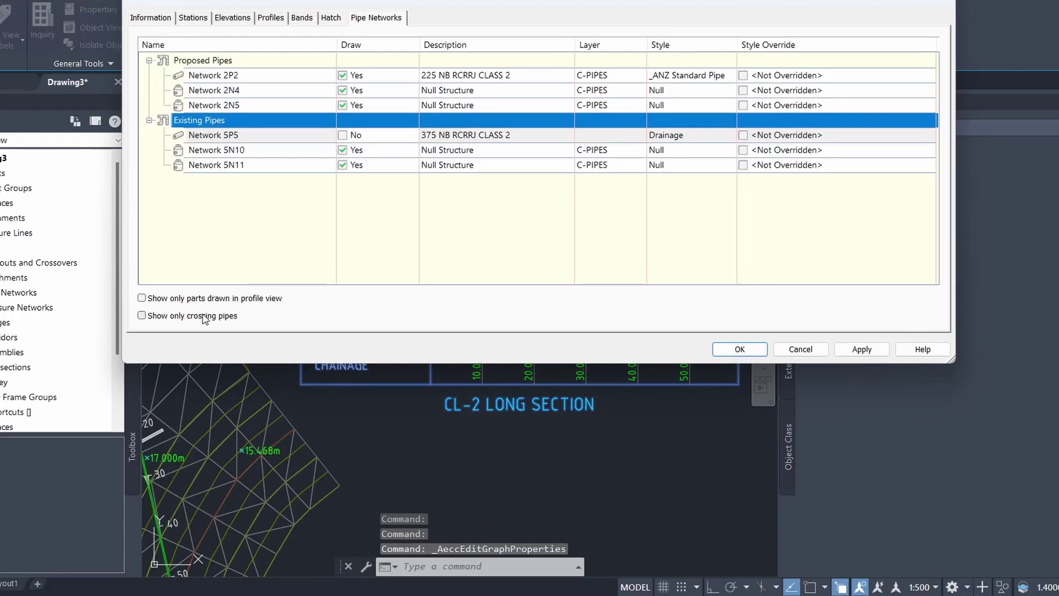
pyautogui.click(204, 318)
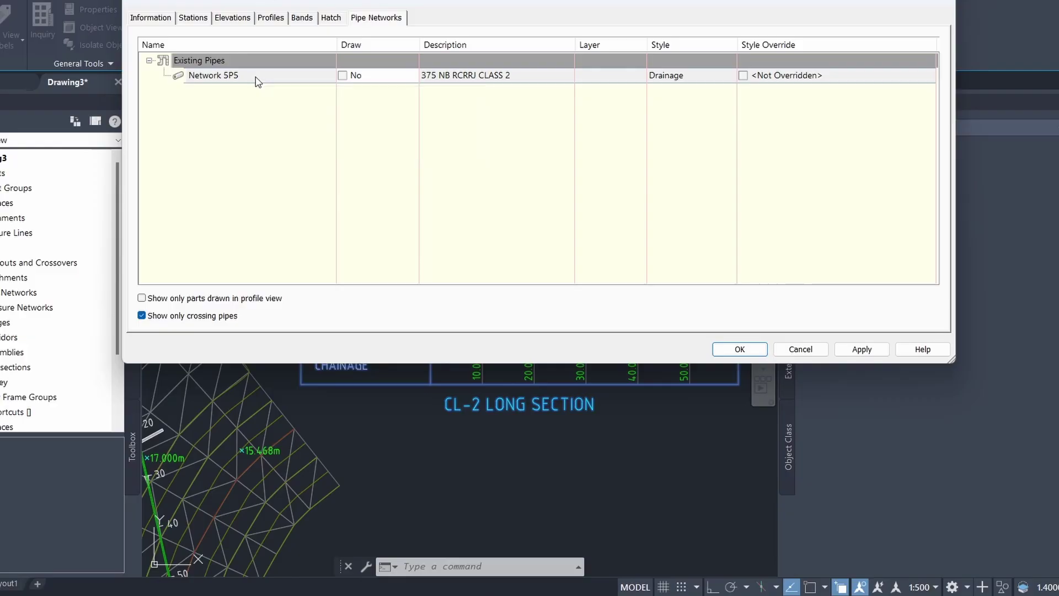
pyautogui.click(343, 75)
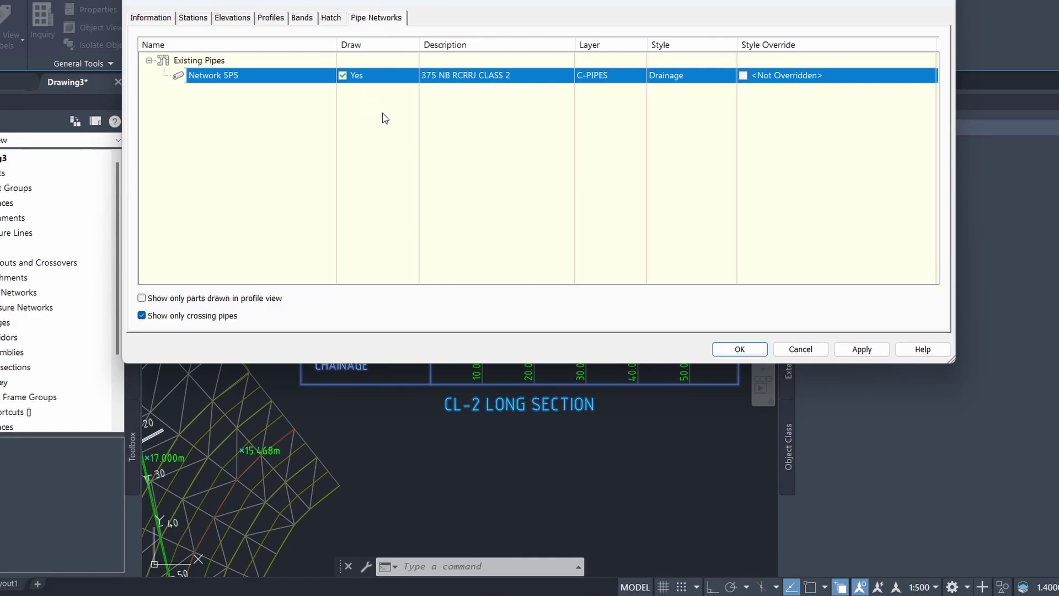
pyautogui.click(738, 352)
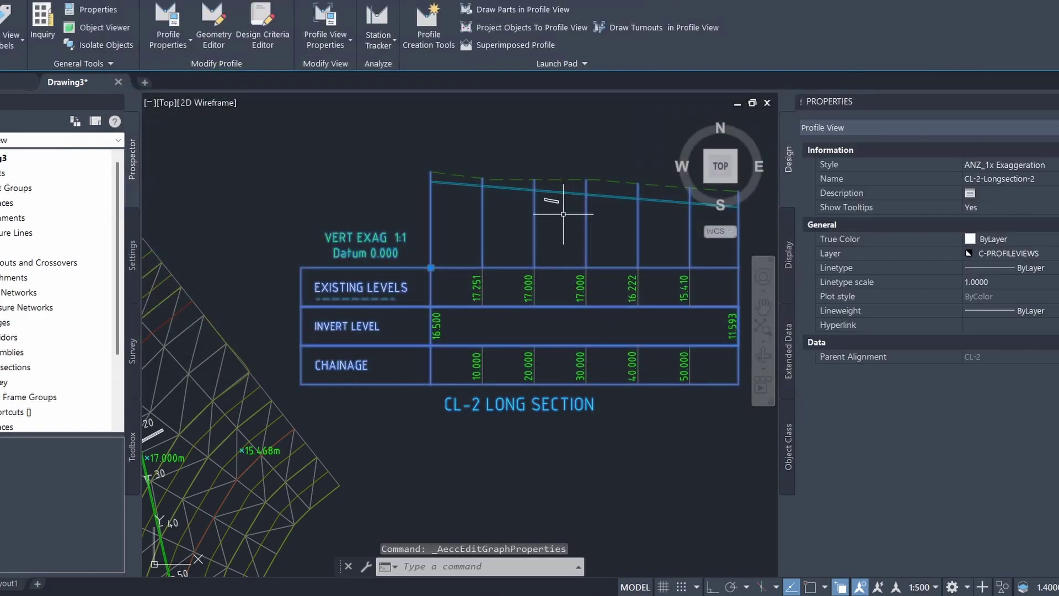
pyautogui.press('Escape')
# Step: Override the style of crossing pipe Network 5P5 in the CL-2 long section with "ANZ_Crossing Service - Profile- (X Section) only"
pyautogui.scroll(4, 558, 198)
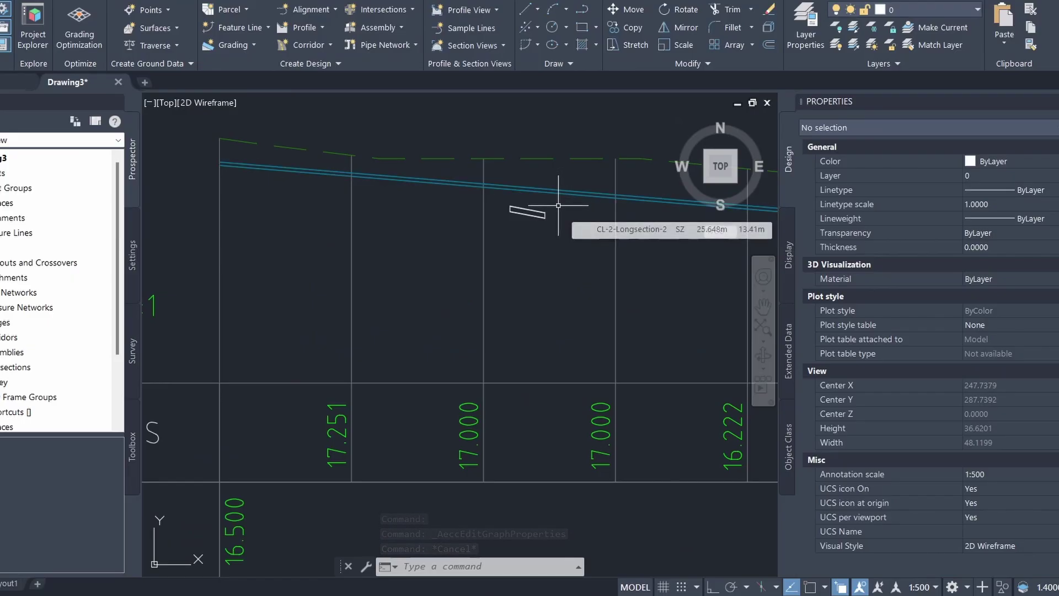
pyautogui.click(499, 284)
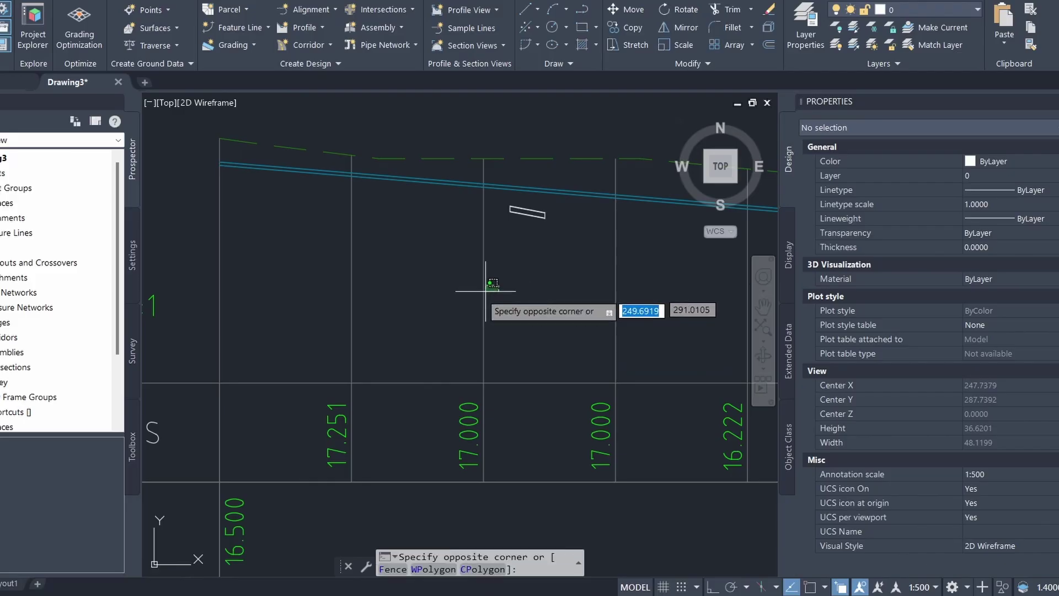
pyautogui.click(473, 294)
pyautogui.click(328, 38)
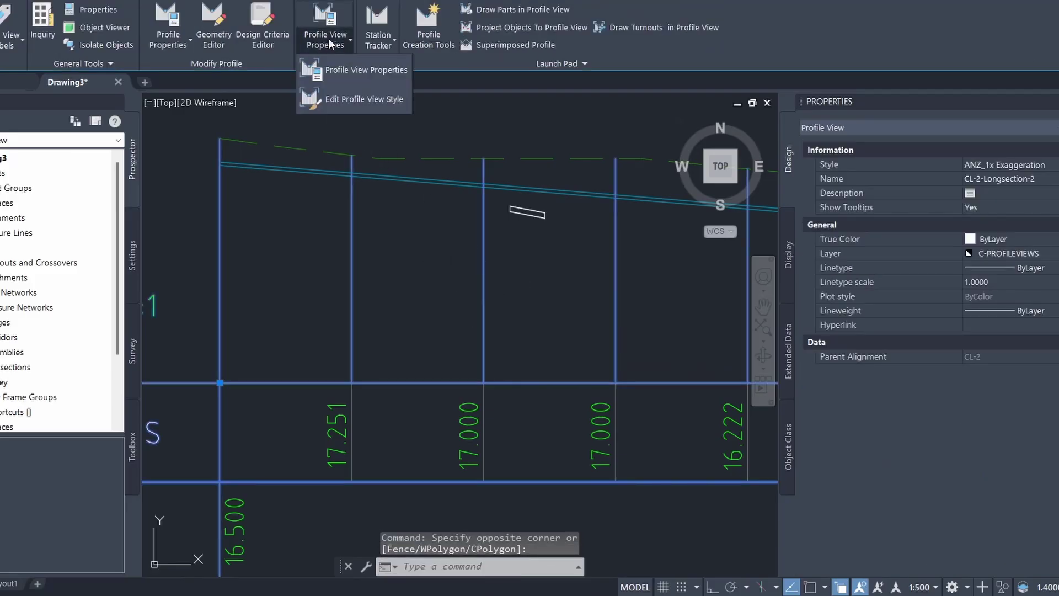
pyautogui.click(346, 78)
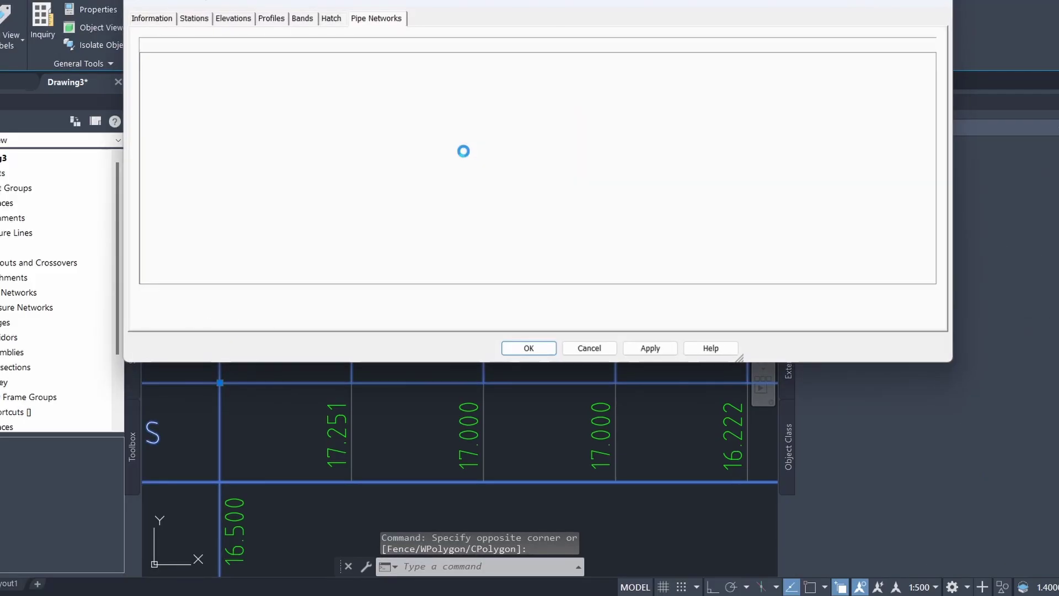
pyautogui.click(210, 319)
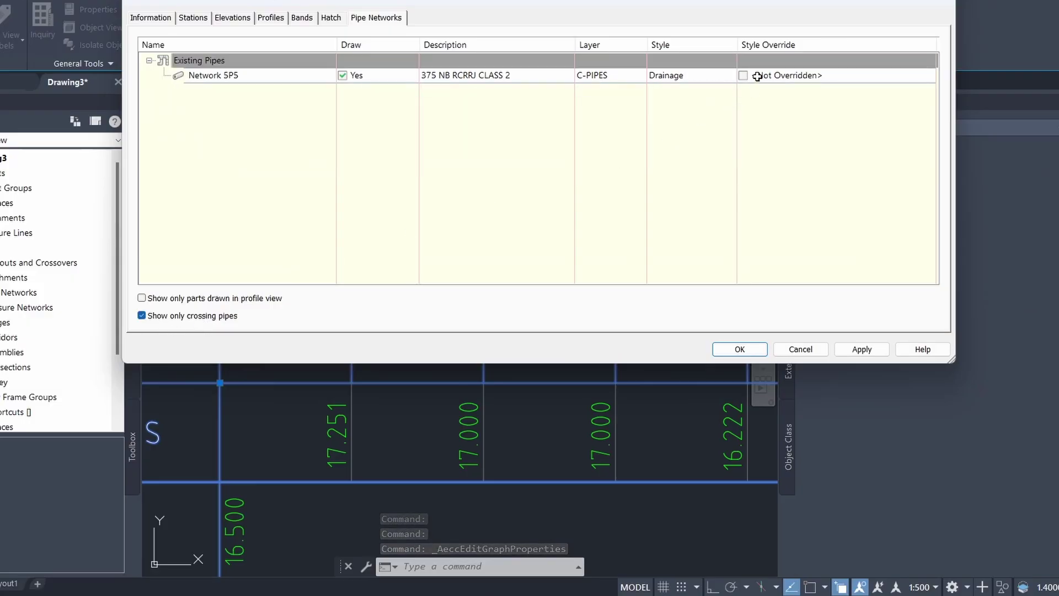
pyautogui.click(826, 75)
pyautogui.click(591, 231)
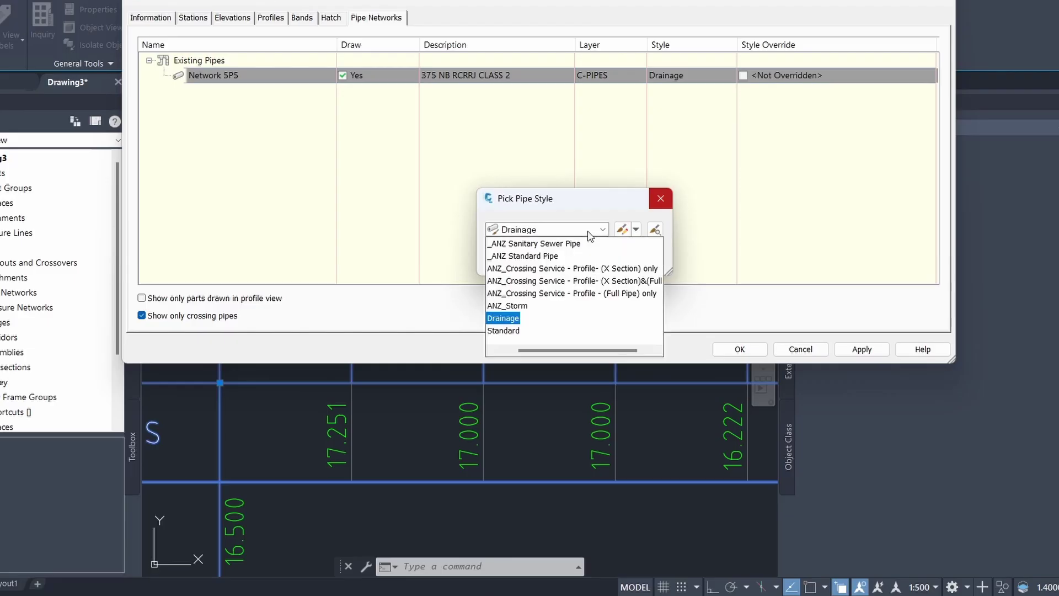
pyautogui.click(589, 269)
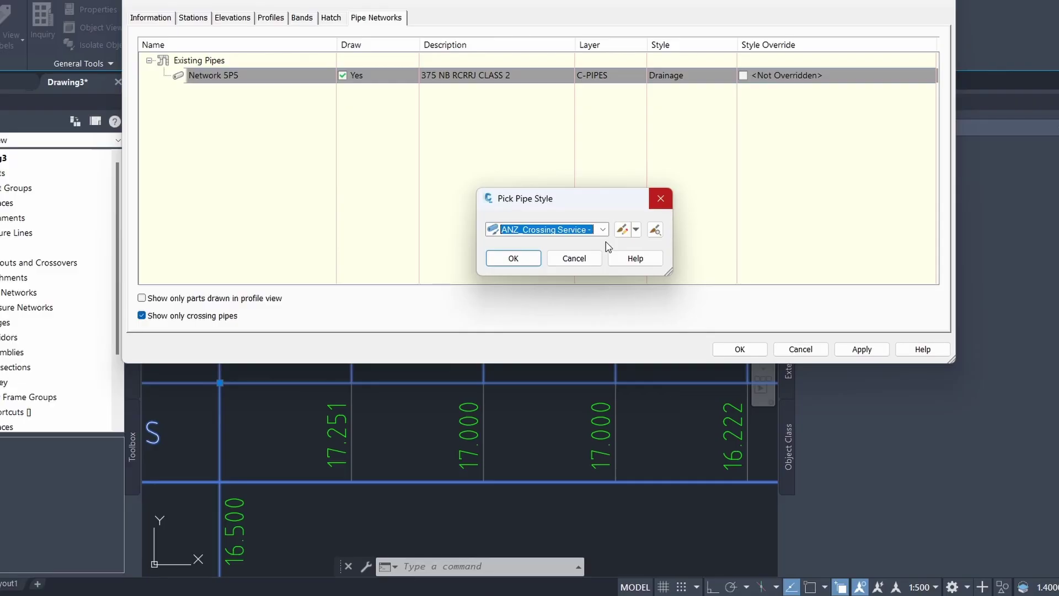
pyautogui.click(520, 260)
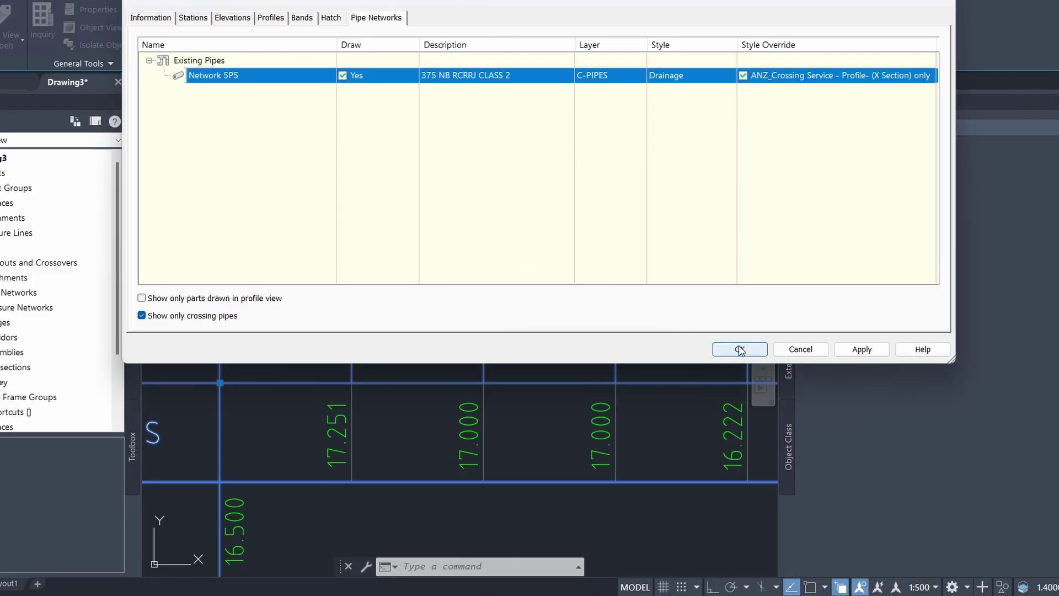
pyautogui.click(756, 351)
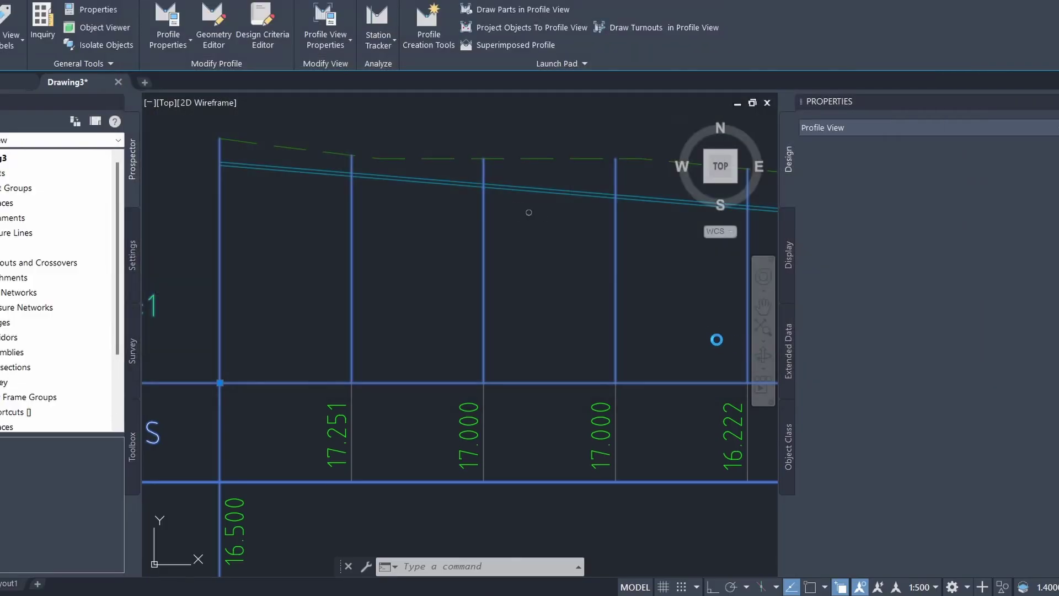
pyautogui.press('Escape')
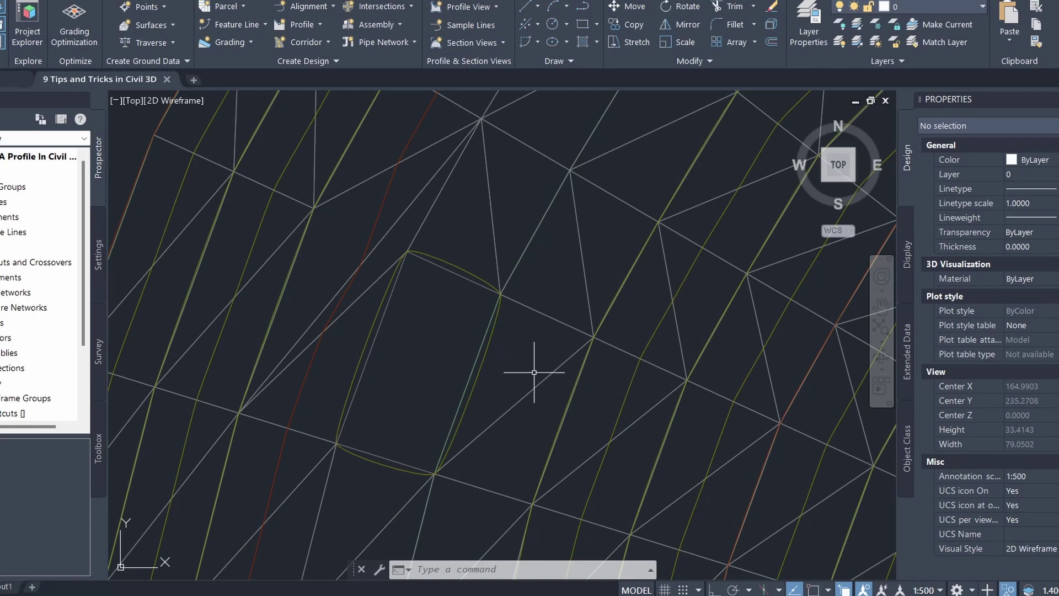
# Step: Turn on the Points component for the plan view in the EGL surface's style, and clear the selection
pyautogui.moveTo(536, 383)
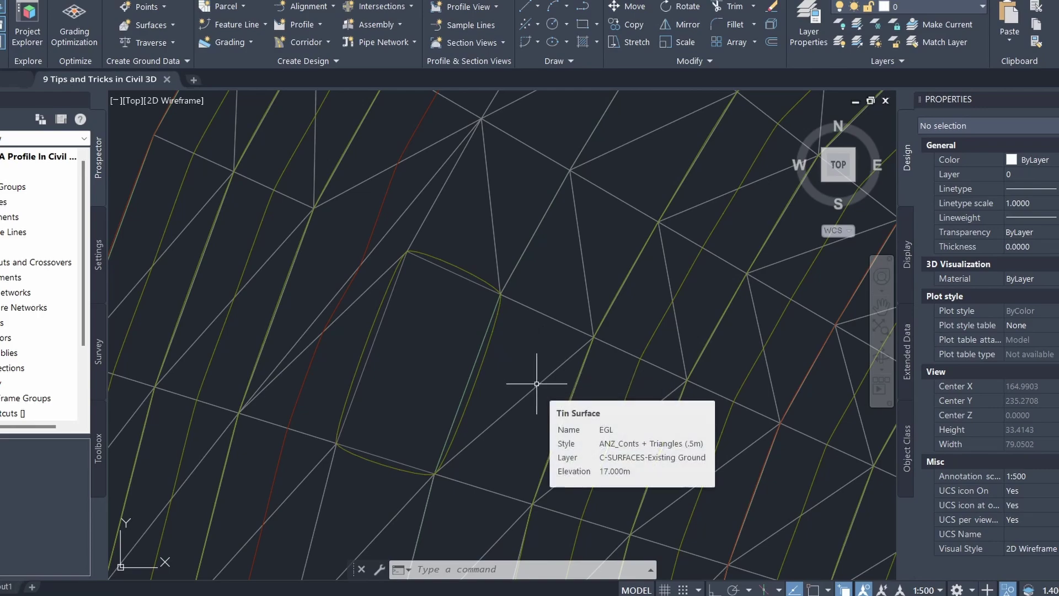
pyautogui.moveTo(536, 383); pyautogui.dragTo(516, 385, button='middle')
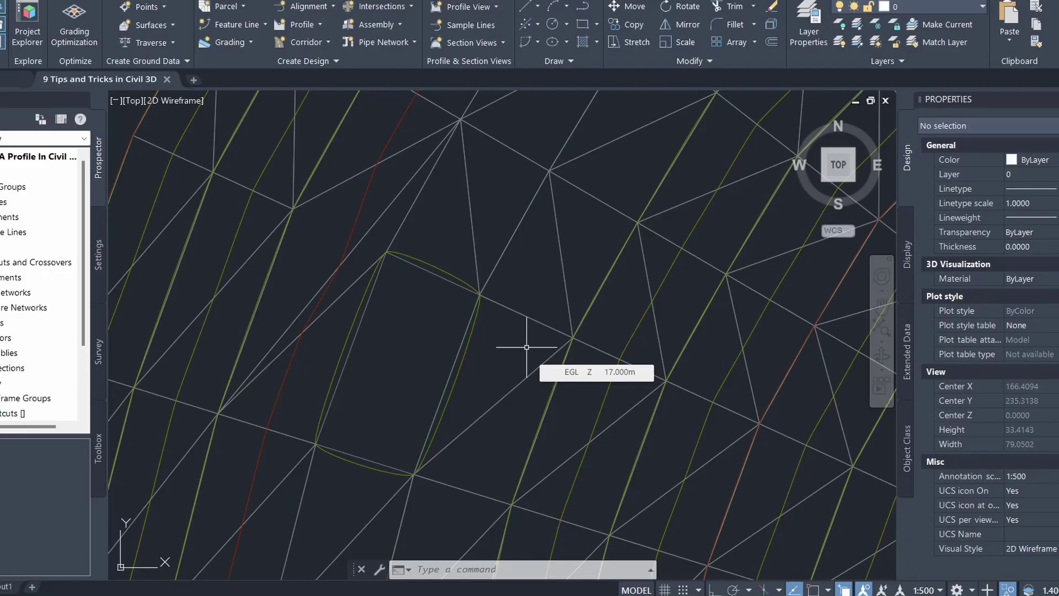
pyautogui.click(523, 370)
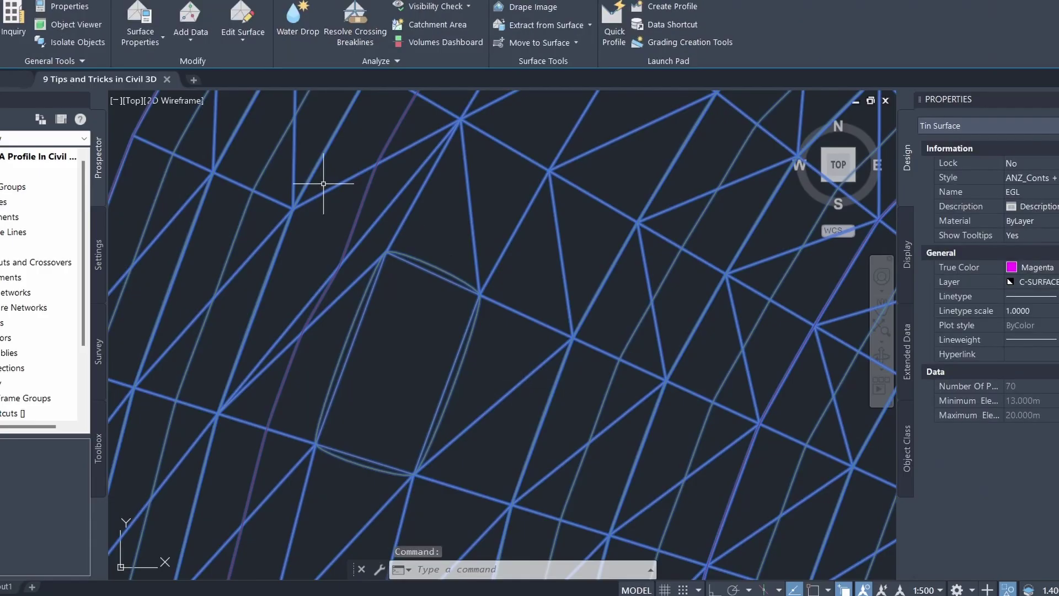
pyautogui.click(151, 38)
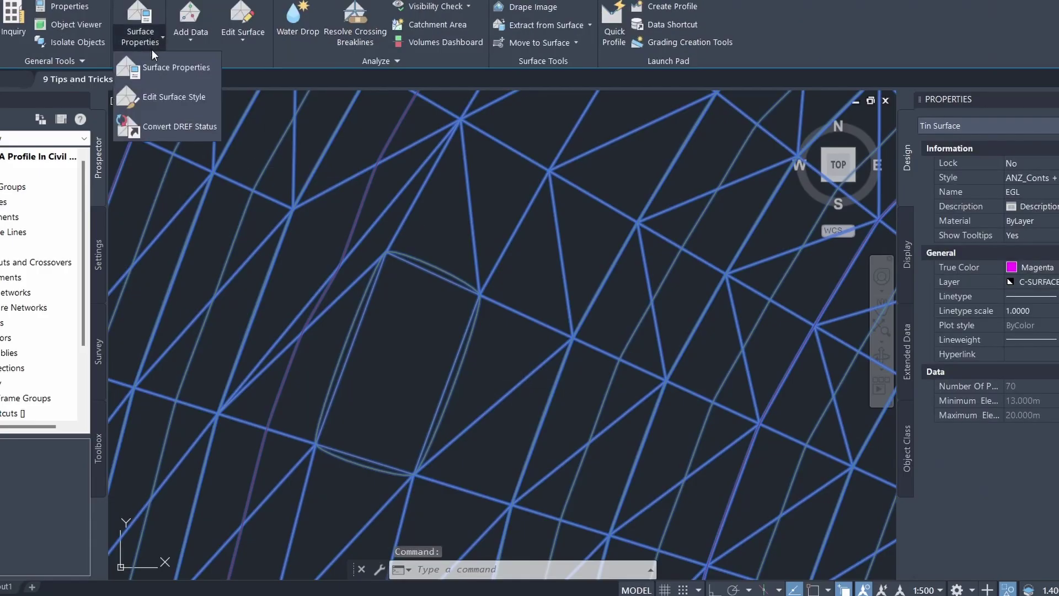
pyautogui.click(175, 101)
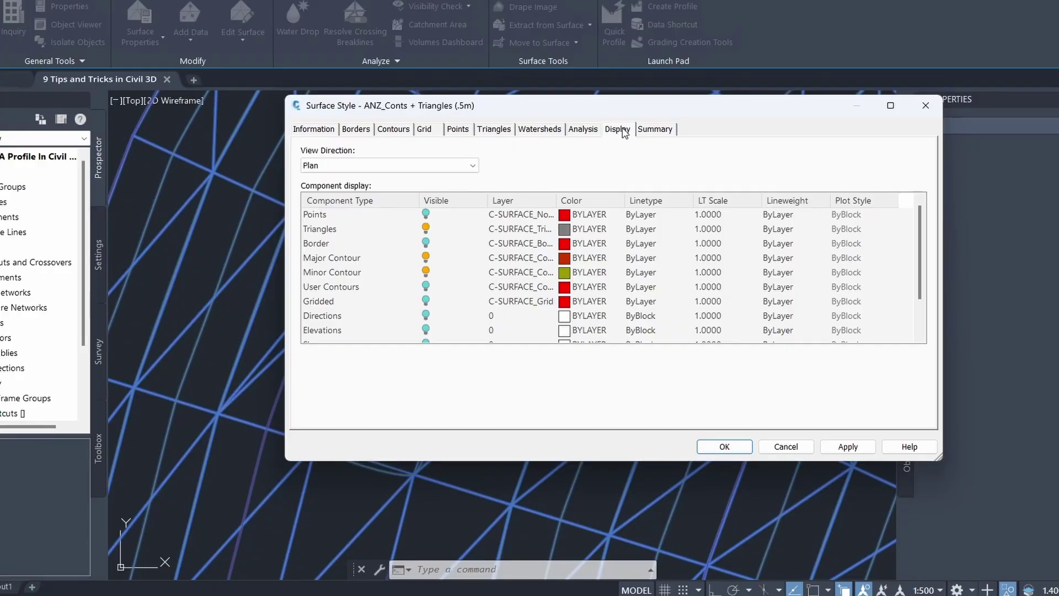
pyautogui.click(426, 215)
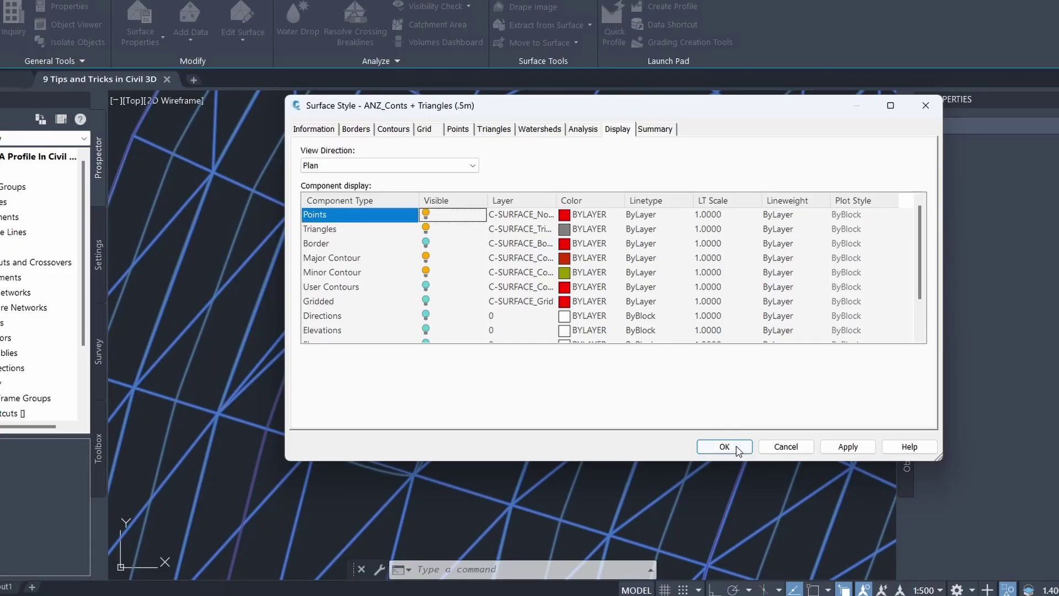
pyautogui.click(724, 447)
pyautogui.press('Escape')
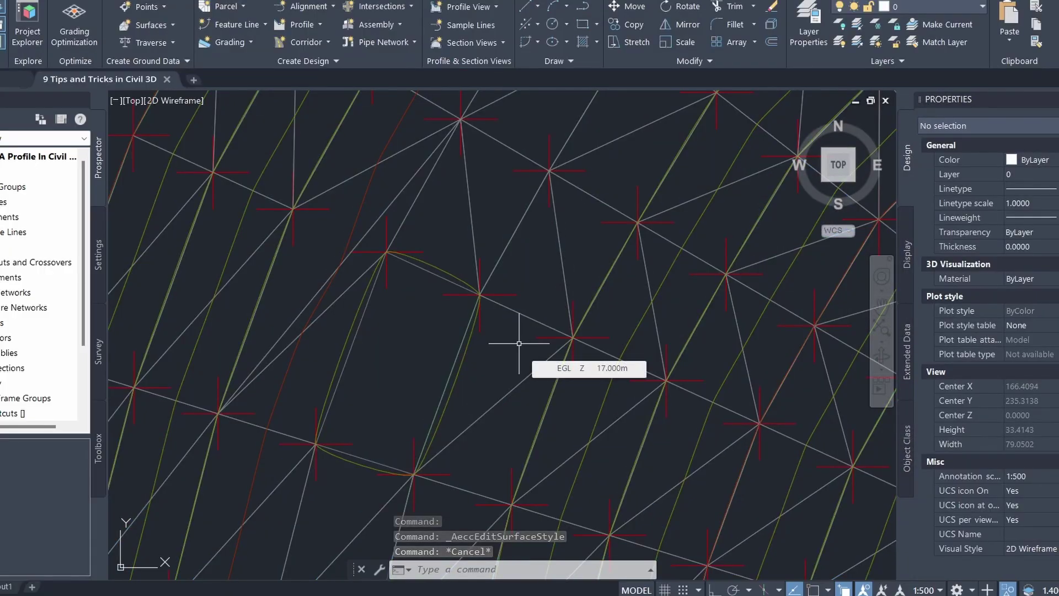
# Step: Add a point at elevation 20 to the EGL surface inside the open four-sided area enclosed by the curved contours
pyautogui.moveTo(528, 378)
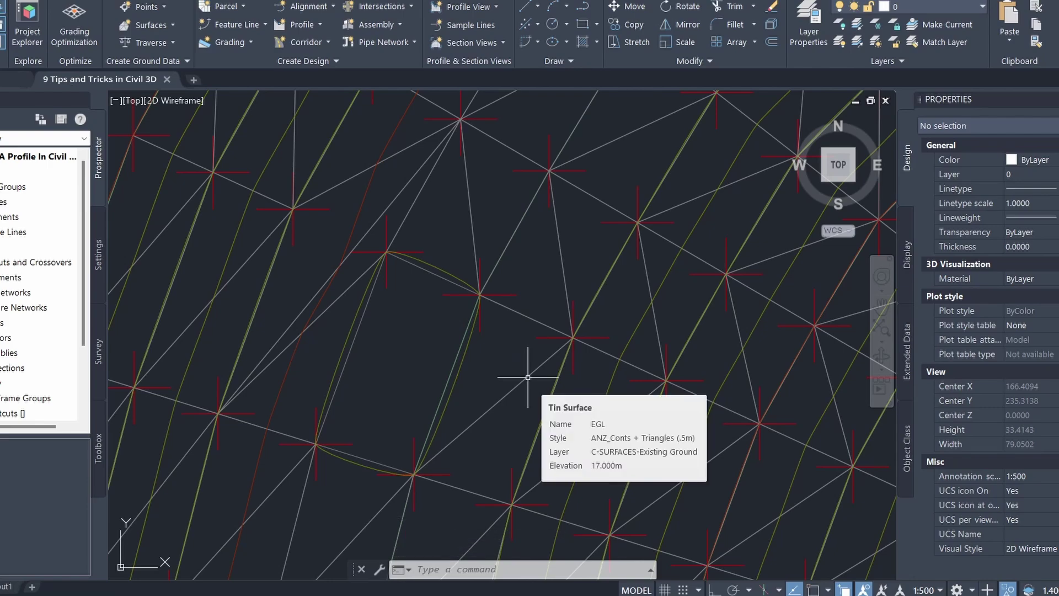
pyautogui.click(528, 378)
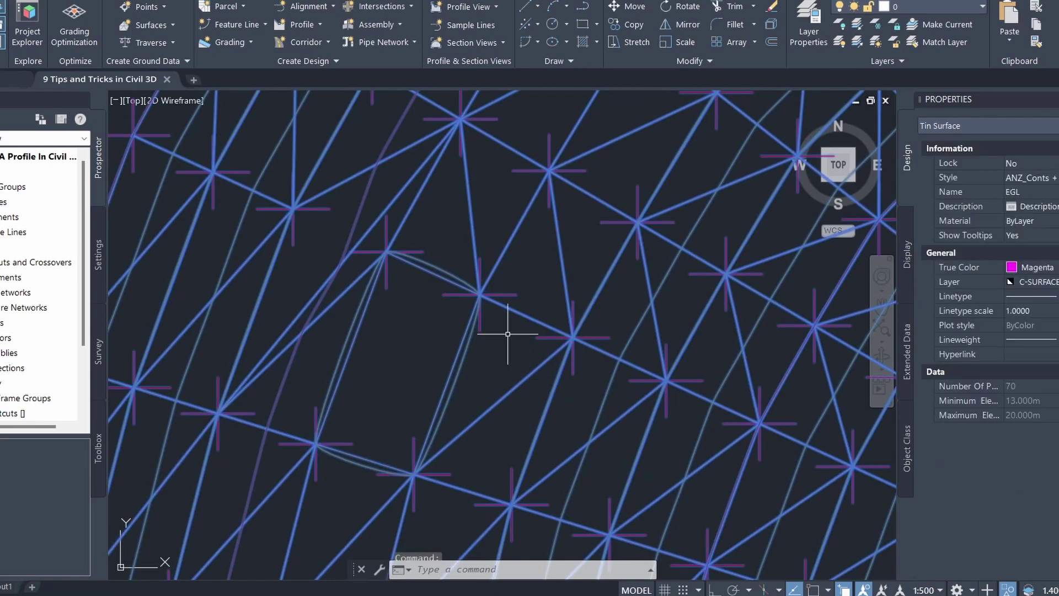
pyautogui.click(247, 36)
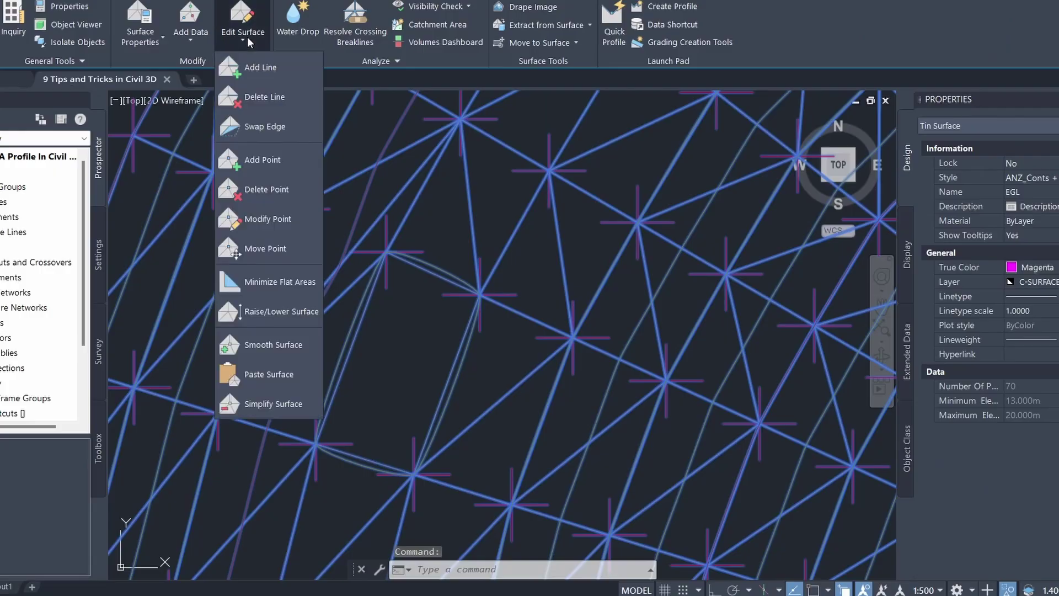
pyautogui.click(287, 150)
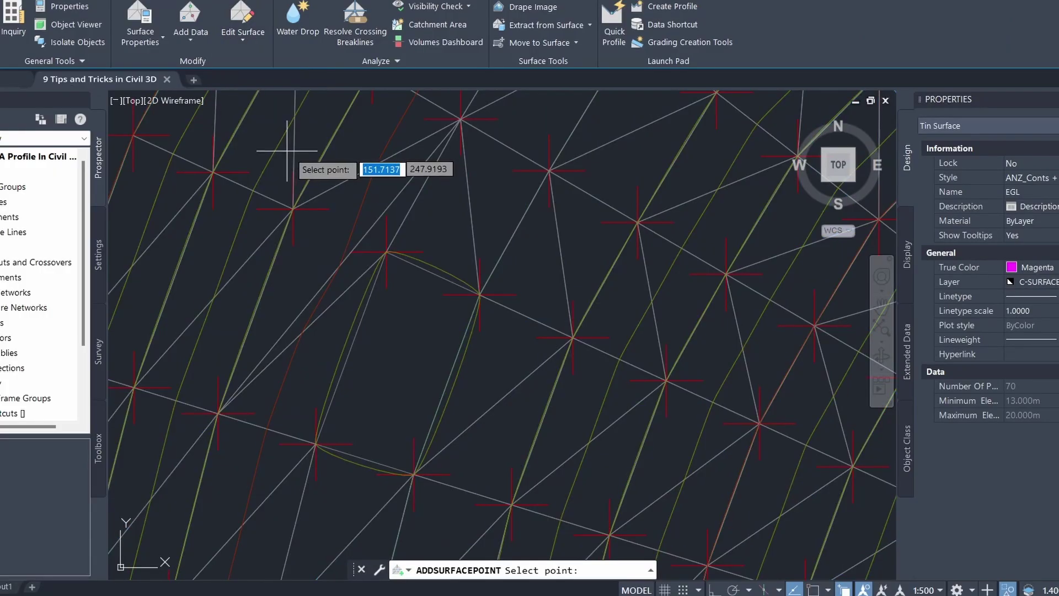
pyautogui.click(405, 345)
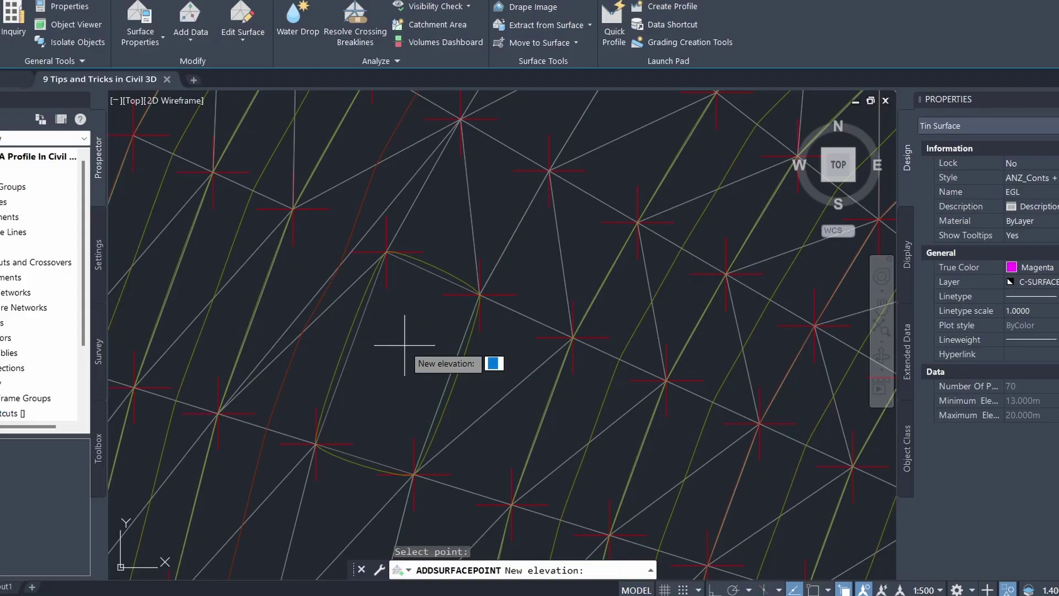
pyautogui.write('20')
pyautogui.press('Return')
pyautogui.press('Escape')
pyautogui.press('Escape')
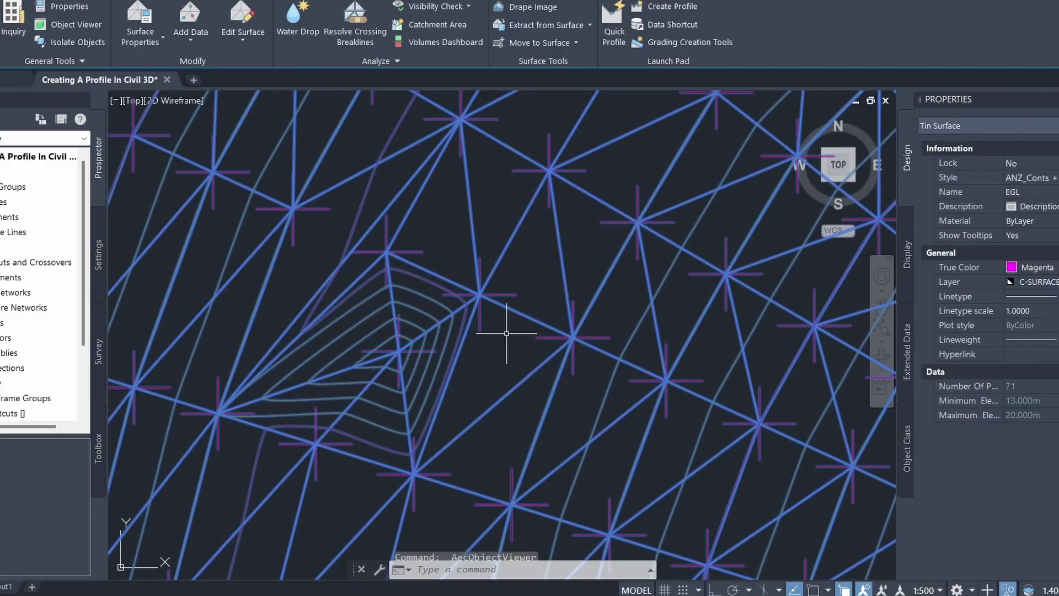
pyautogui.press('Escape')
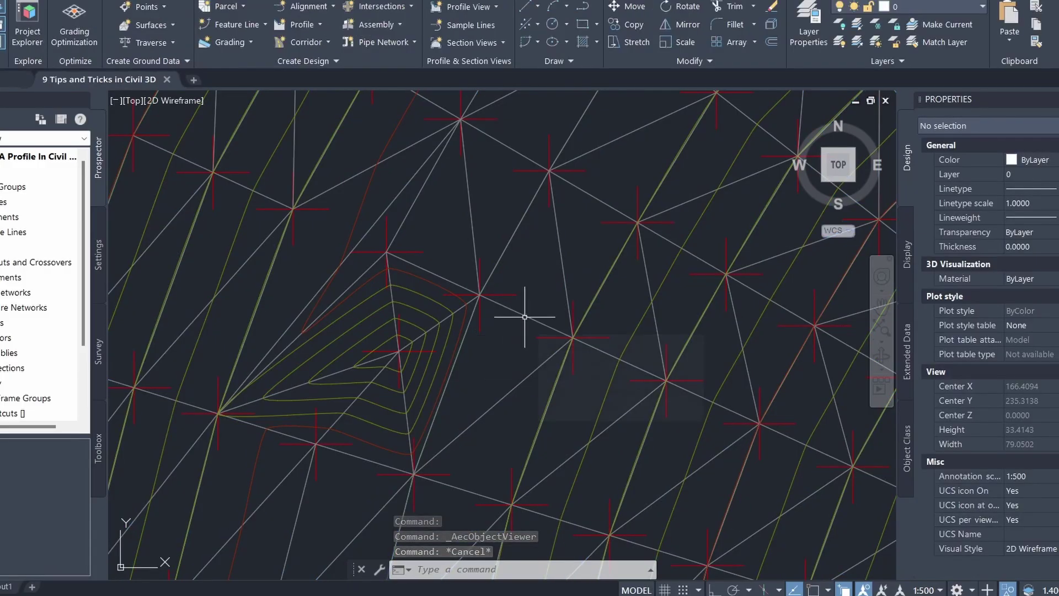
# Step: Delete the EGL surface point at the peak of the tightly spaced contours, and clear the selection
pyautogui.click(525, 316)
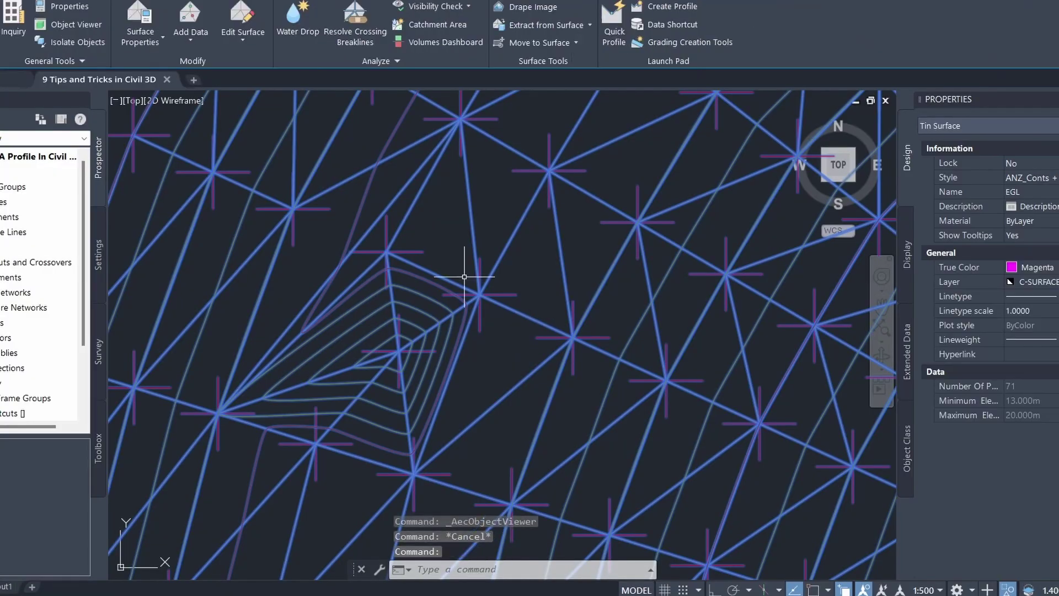
pyautogui.click(249, 38)
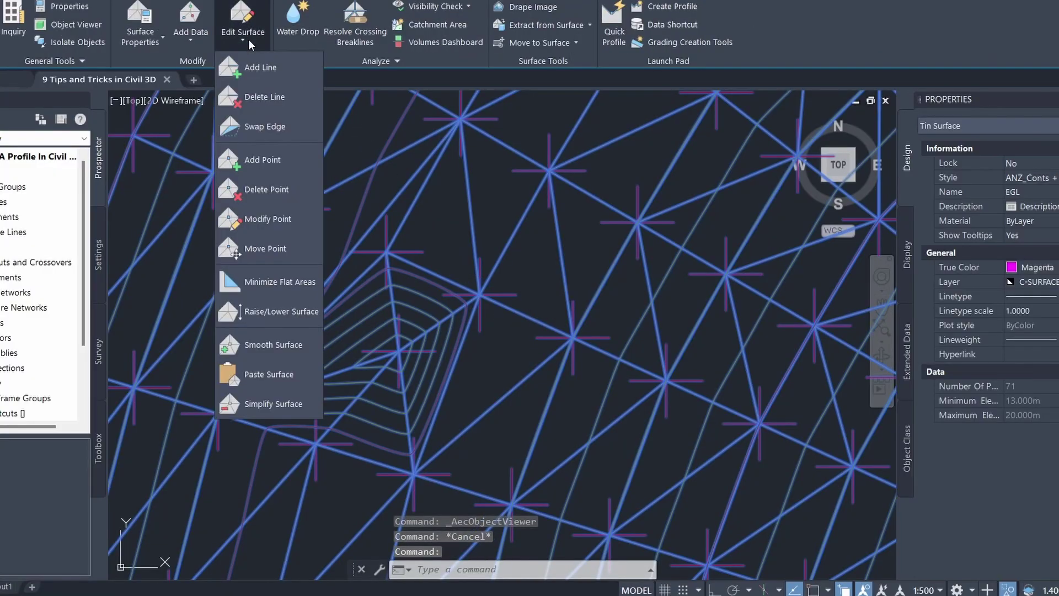
pyautogui.click(294, 181)
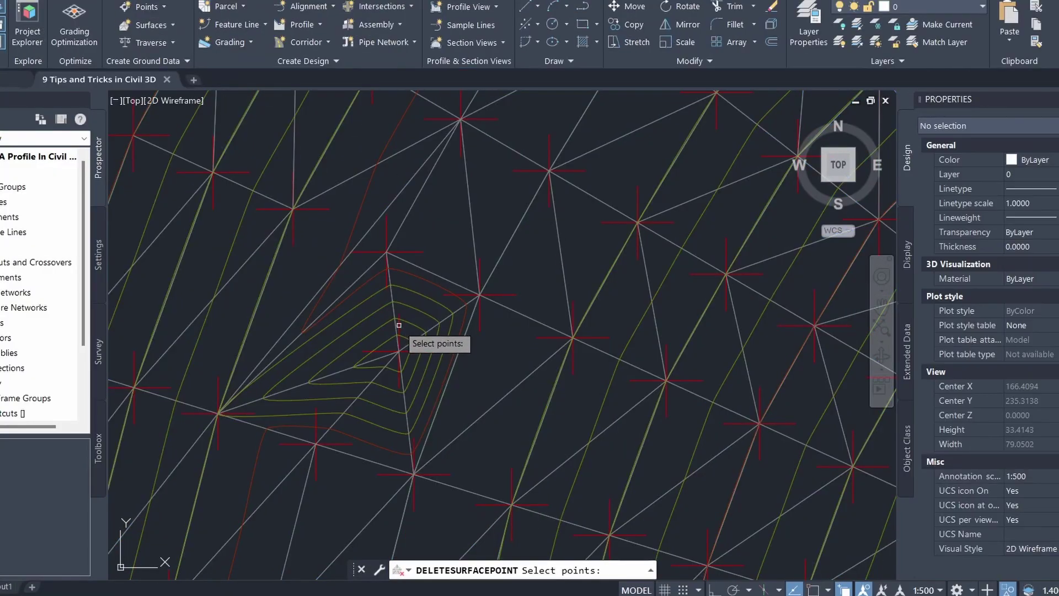
pyautogui.click(399, 325)
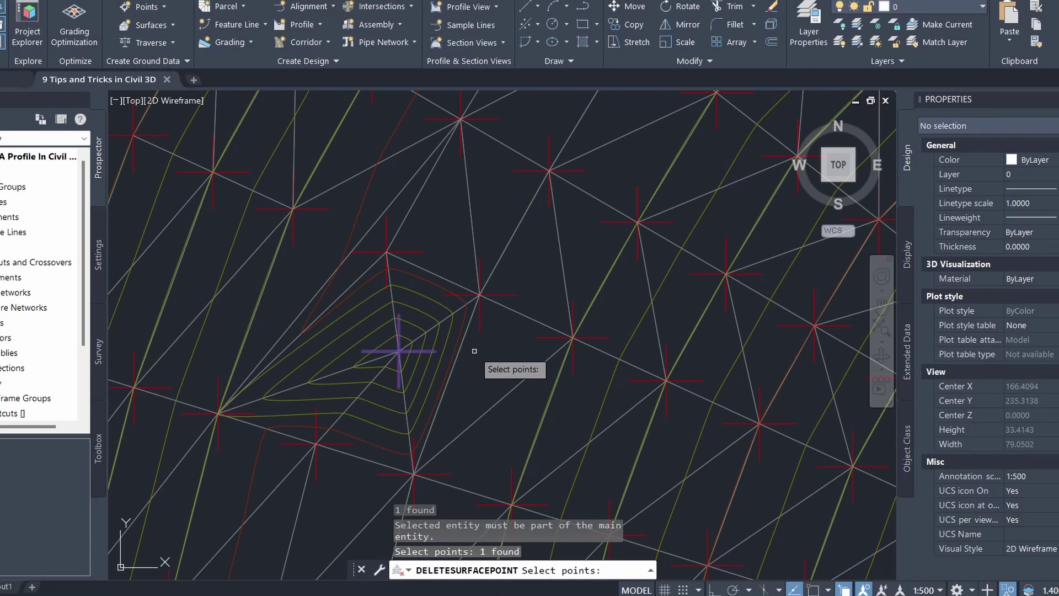
pyautogui.press('Return')
pyautogui.press('Escape')
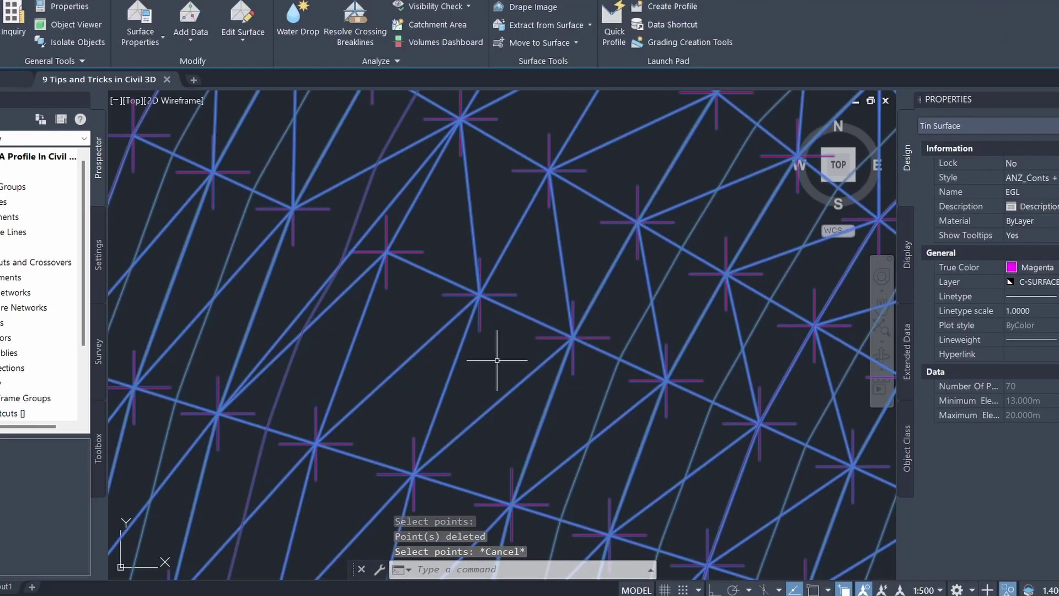
pyautogui.press('Escape')
pyautogui.press('Escape')
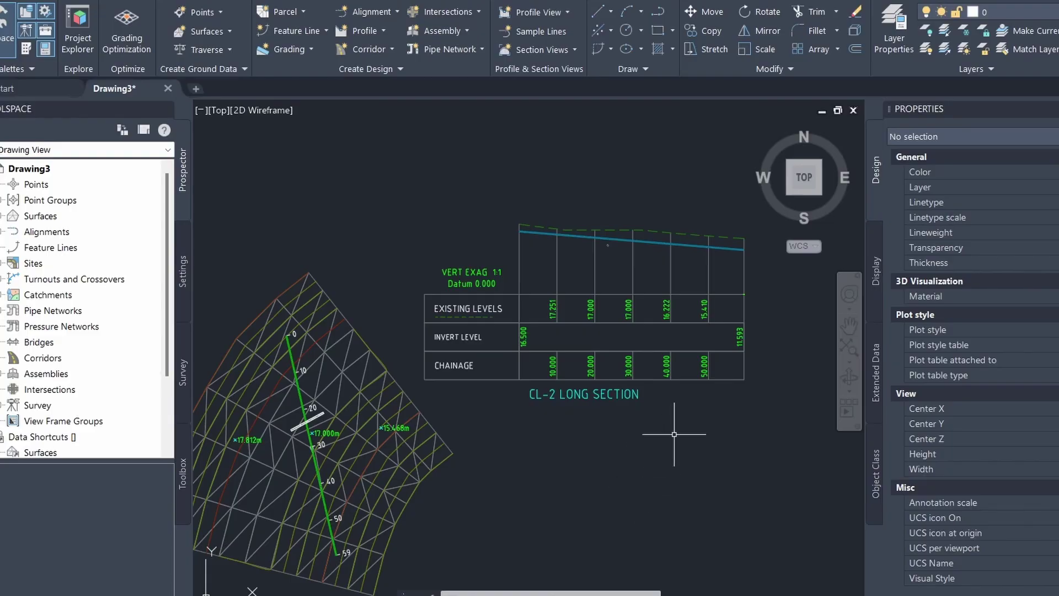
# Step: Limit the CL-2 long section to a user-specified station range ending at 30, and clear the selection
pyautogui.press('Escape')
pyautogui.moveTo(652, 341); pyautogui.dragTo(663, 346, button='middle')
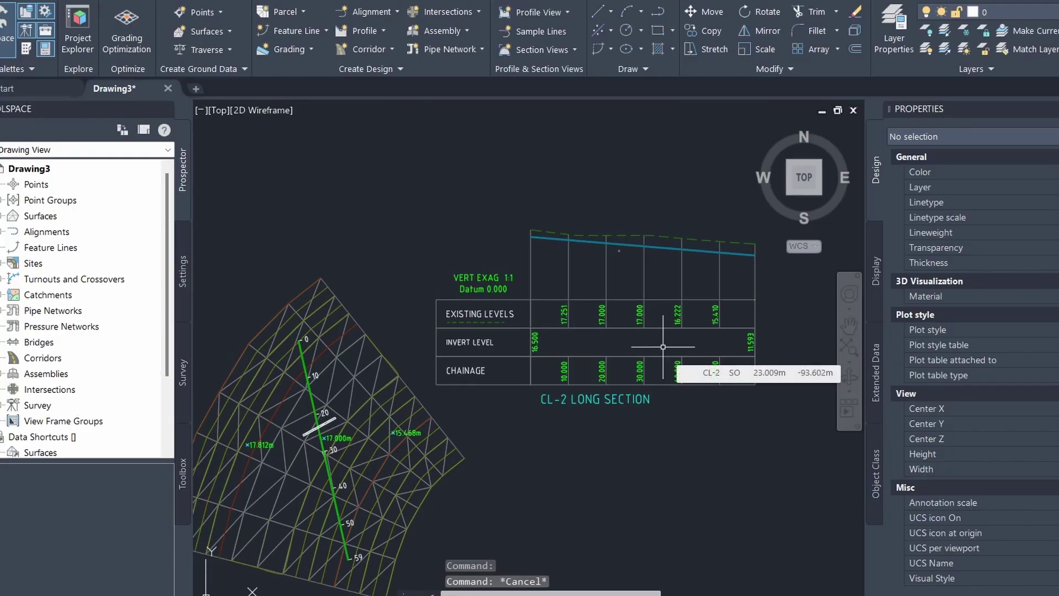
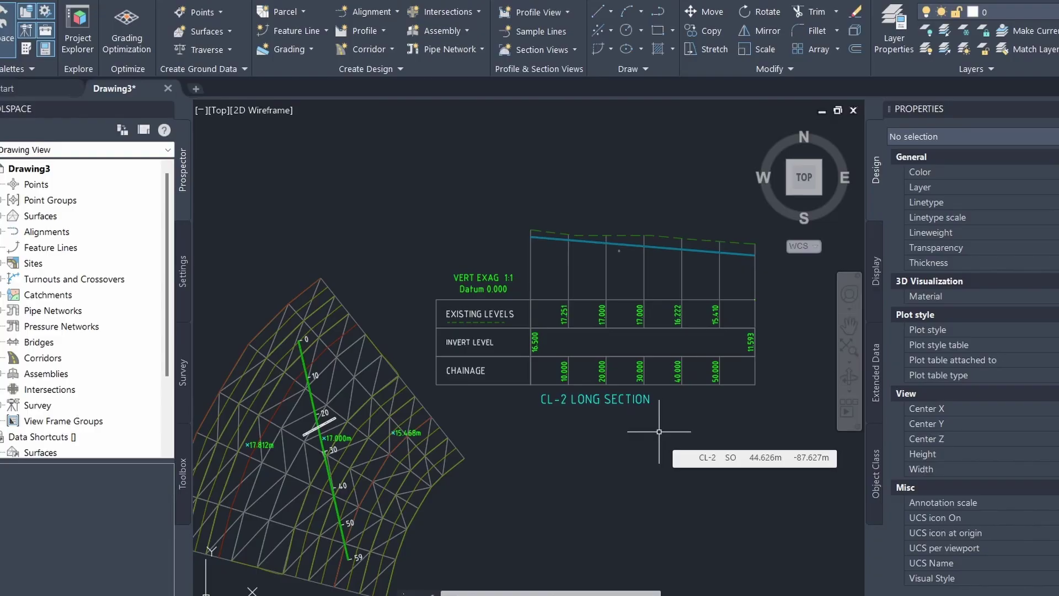
pyautogui.click(666, 386)
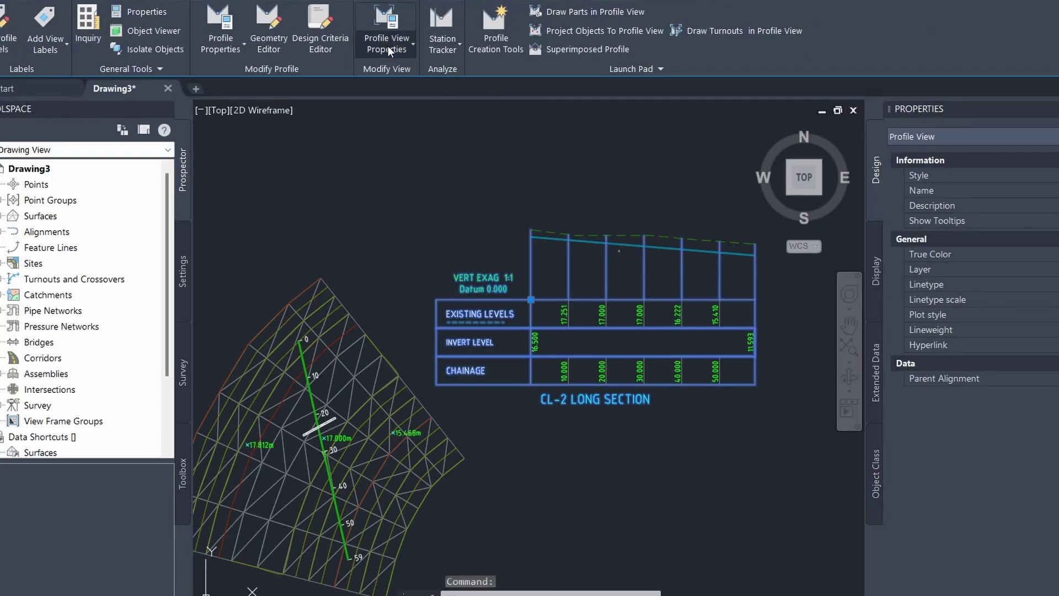
pyautogui.click(388, 45)
pyautogui.click(406, 75)
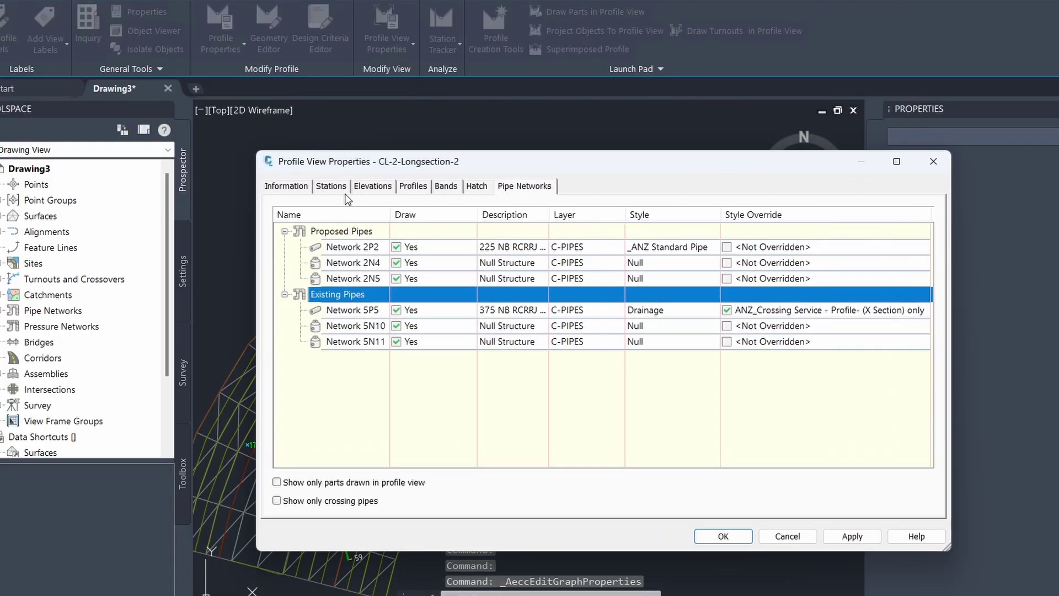
pyautogui.click(336, 188)
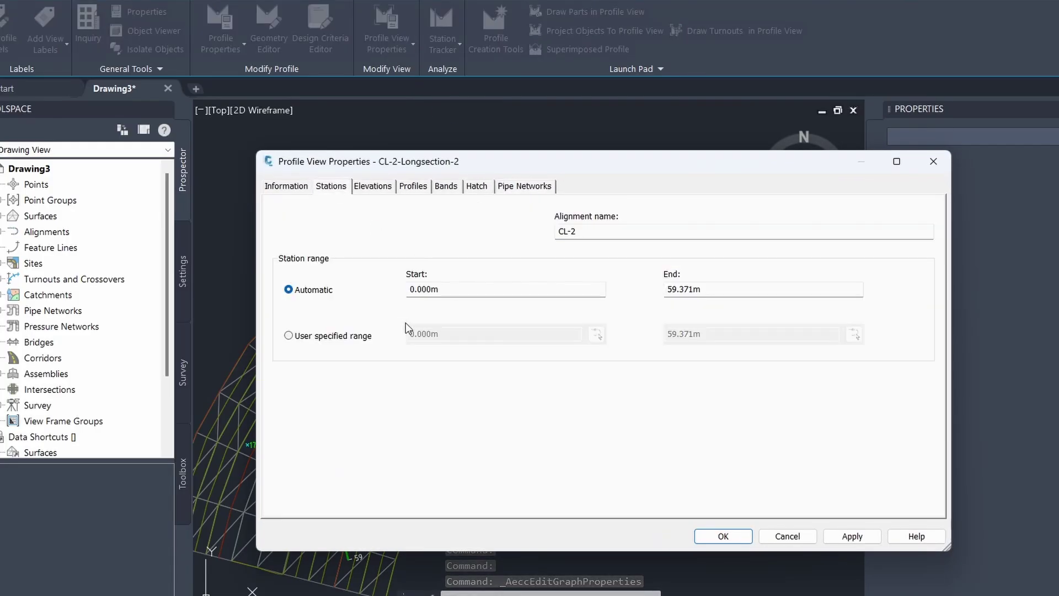
pyautogui.click(355, 337)
pyautogui.doubleClick(743, 336)
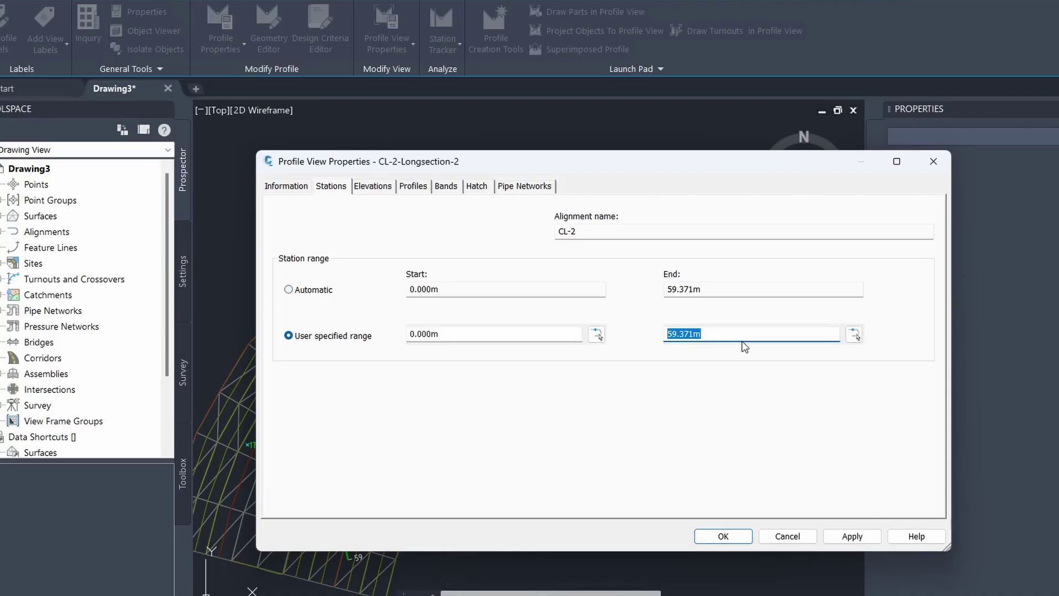
pyautogui.write('30')
pyautogui.click(723, 537)
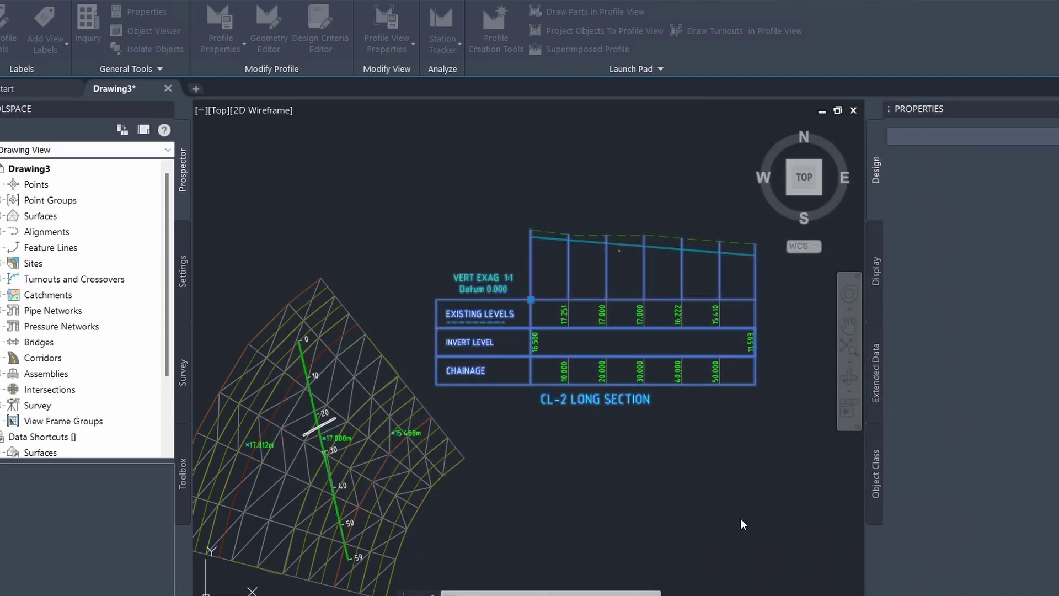
pyautogui.press('Escape')
pyautogui.press('Escape')
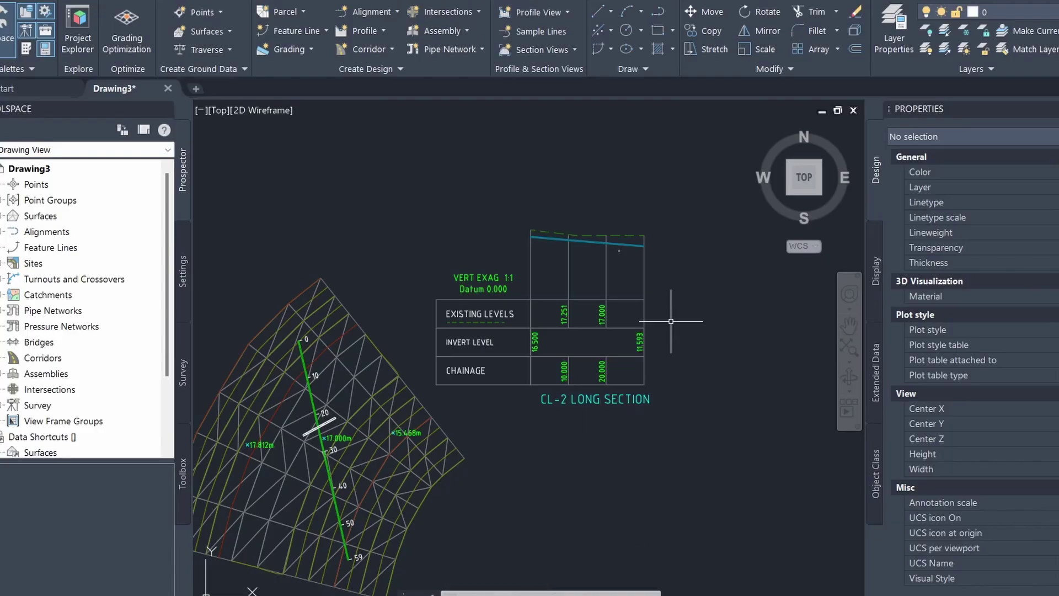
# Step: Create a second profile view of alignment CL-2 in the ANZ_1x Exaggeration style, placed to the right of the existing long section
pyautogui.moveTo(701, 355); pyautogui.dragTo(741, 354, button='middle')
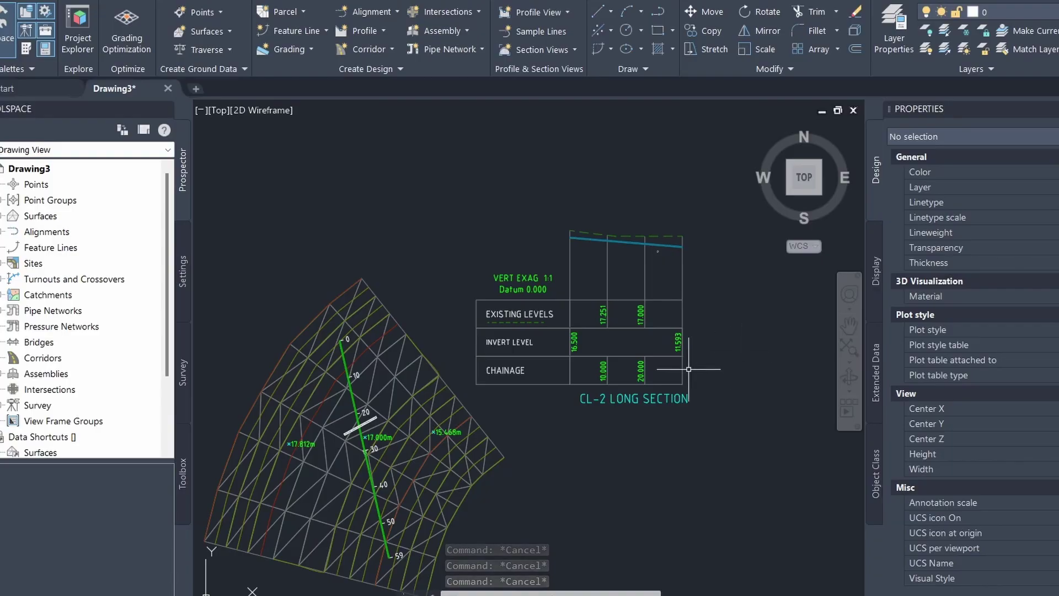
pyautogui.scroll(8, 361, 400)
pyautogui.click(333, 407)
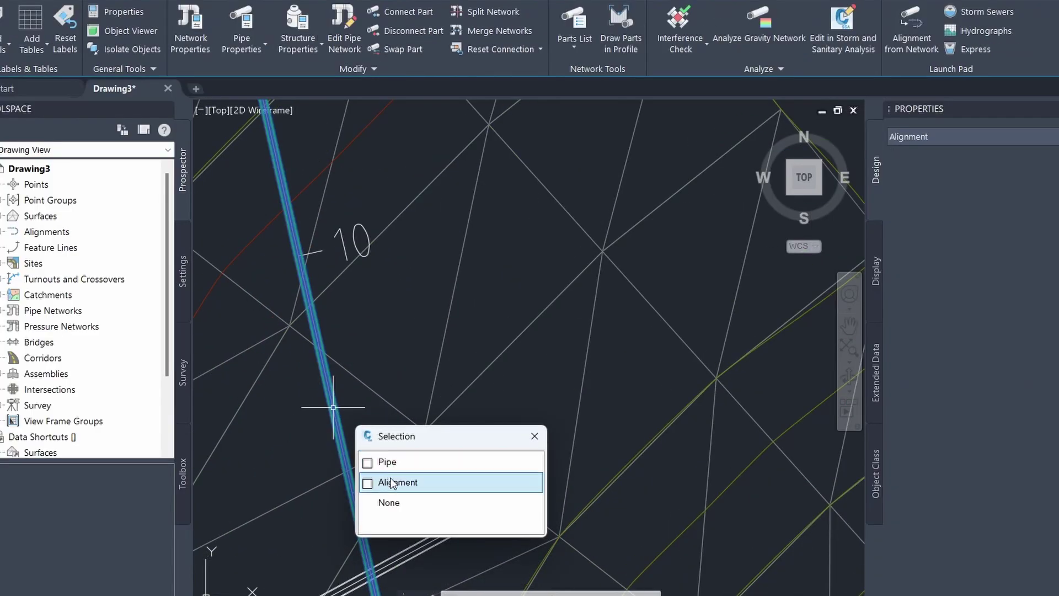
pyautogui.click(391, 483)
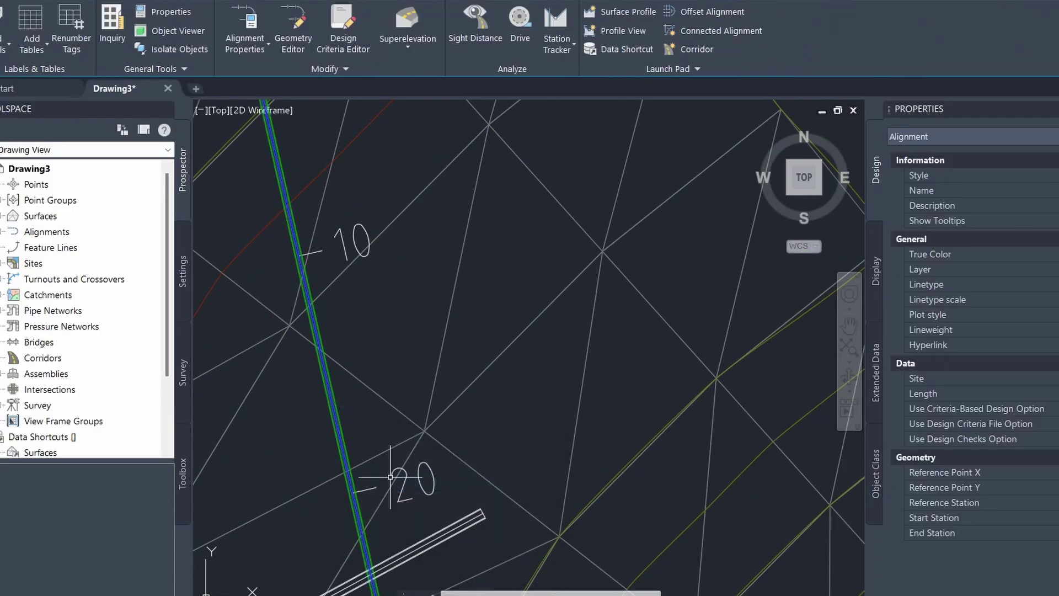
pyautogui.click(623, 29)
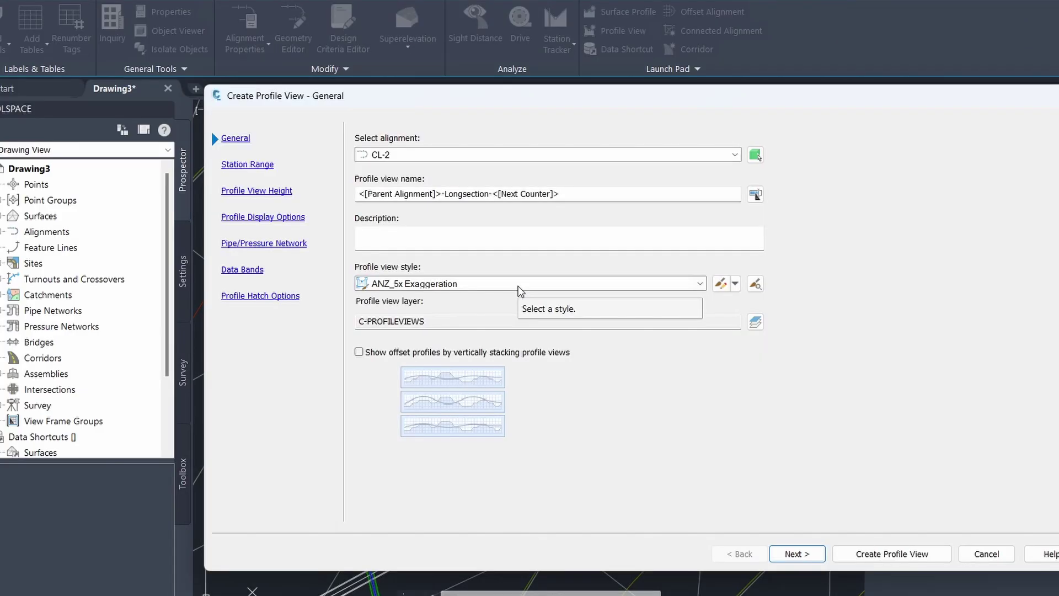
pyautogui.click(518, 284)
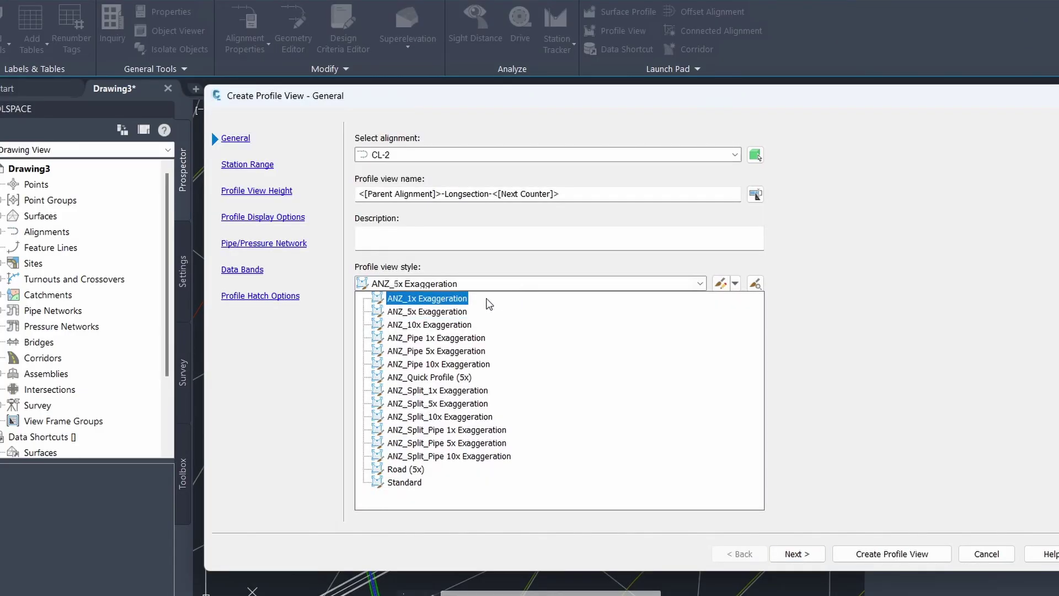
pyautogui.click(454, 298)
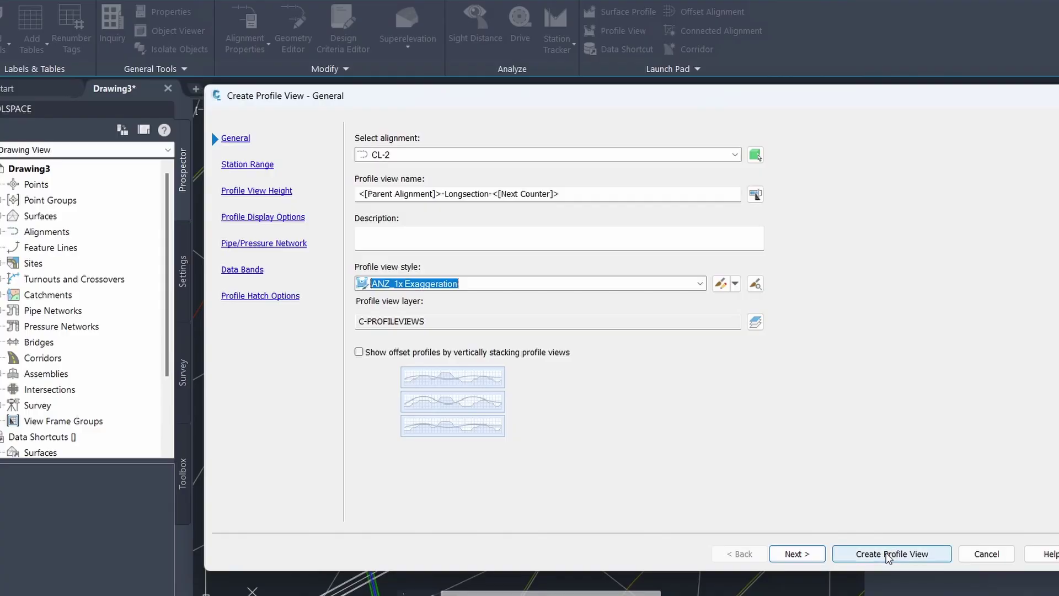
pyautogui.click(912, 554)
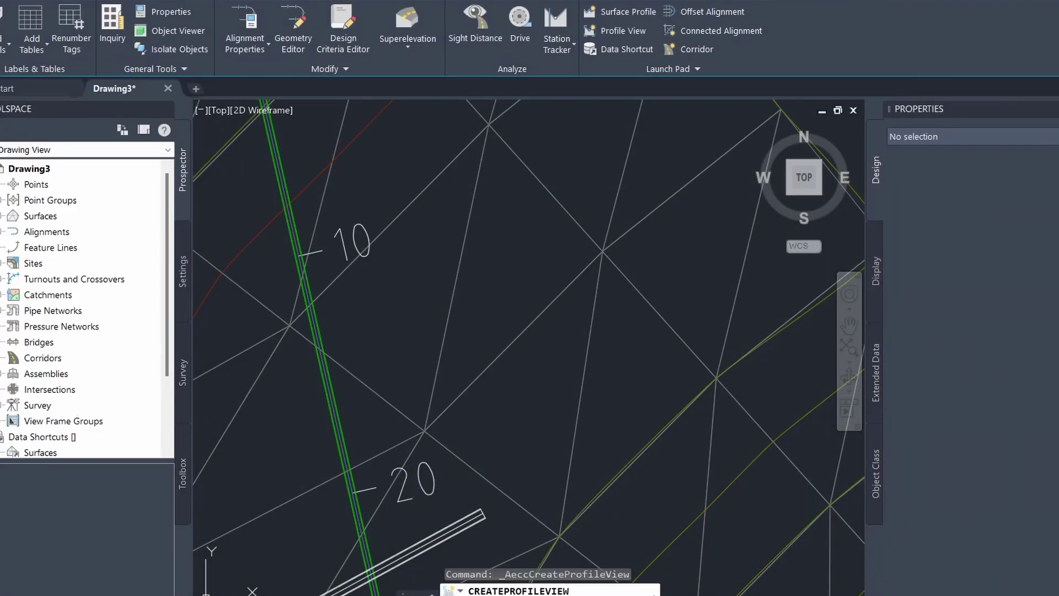
pyautogui.scroll(-6, 541, 360)
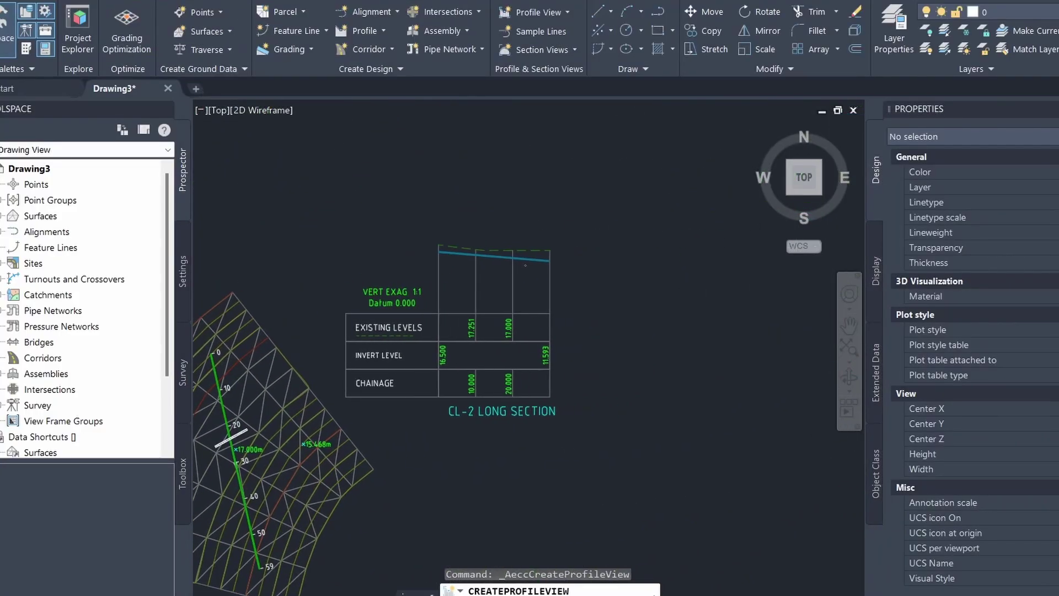
pyautogui.click(630, 312)
pyautogui.press('Escape')
pyautogui.press('Escape')
# Step: Set a user-specified station range starting at 30 for the new CL-2 profile view
pyautogui.moveTo(630, 312); pyautogui.dragTo(490, 334, button='middle')
pyautogui.click(589, 286)
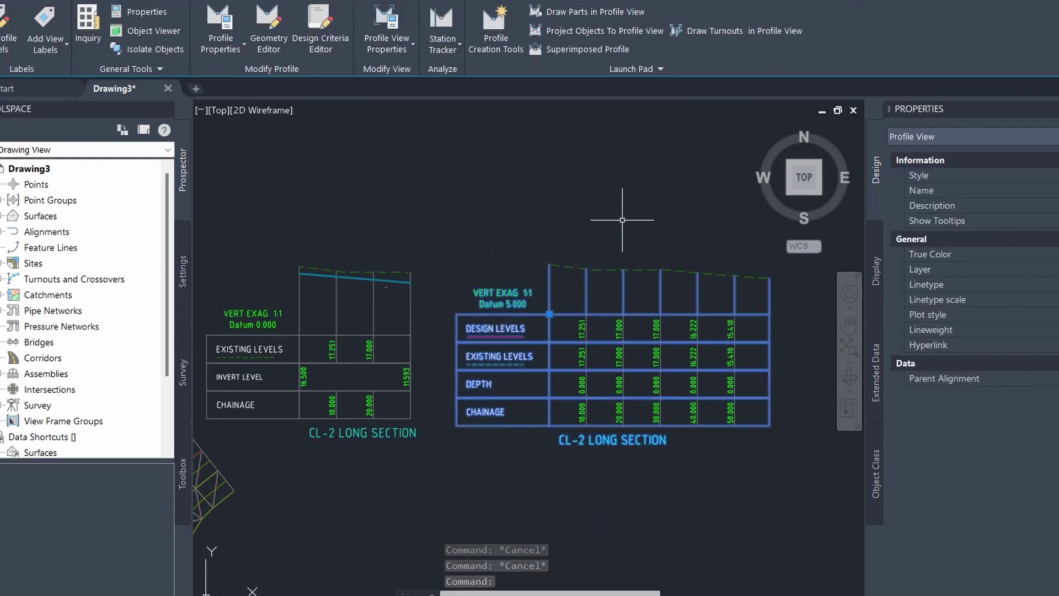
pyautogui.click(400, 48)
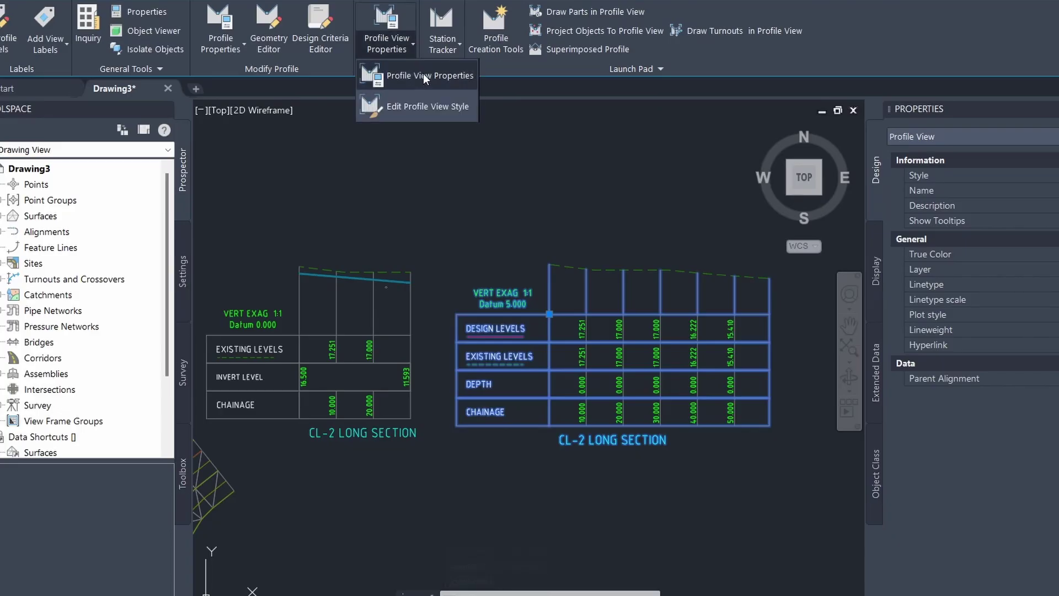
pyautogui.click(425, 74)
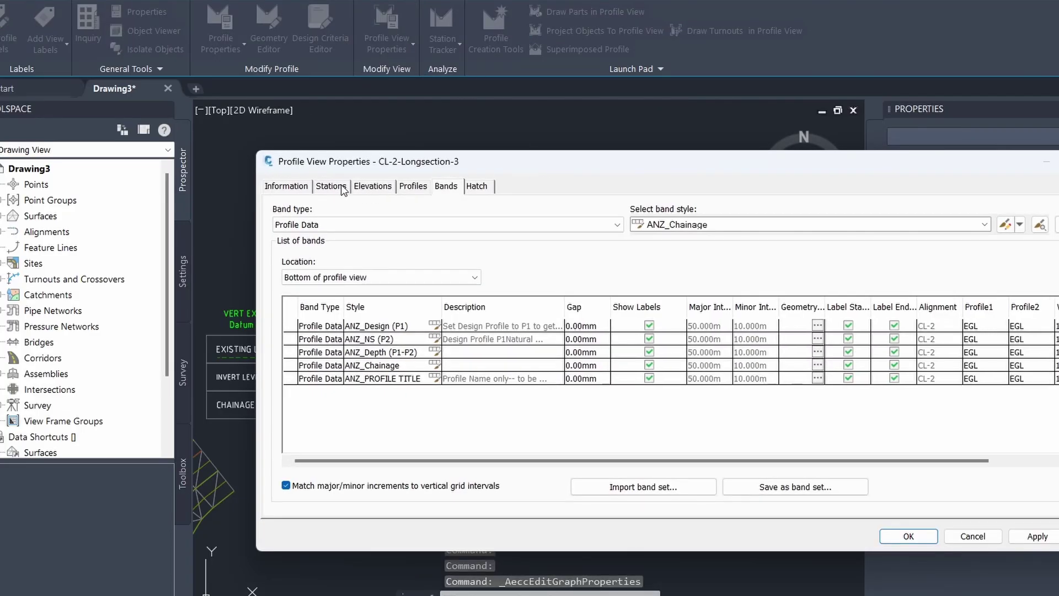
pyautogui.click(342, 188)
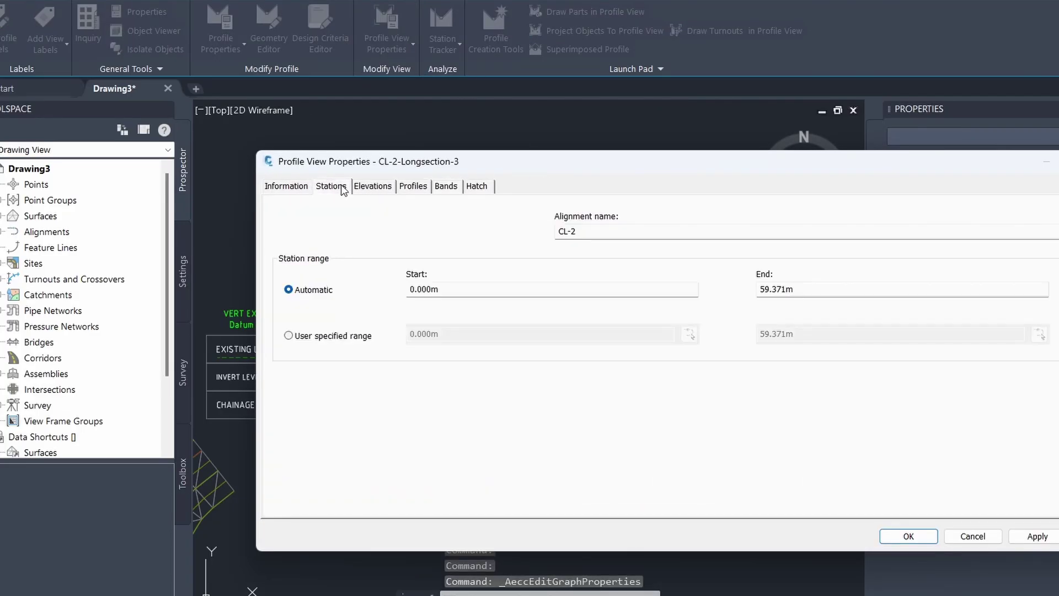
pyautogui.click(330, 338)
pyautogui.moveTo(468, 333); pyautogui.dragTo(402, 332)
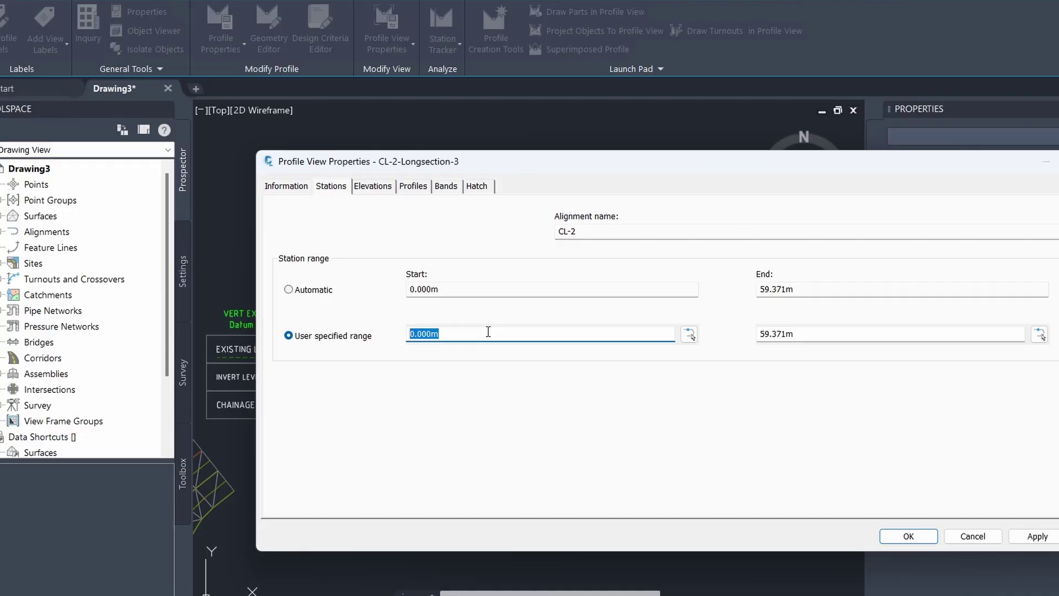
pyautogui.write('30')
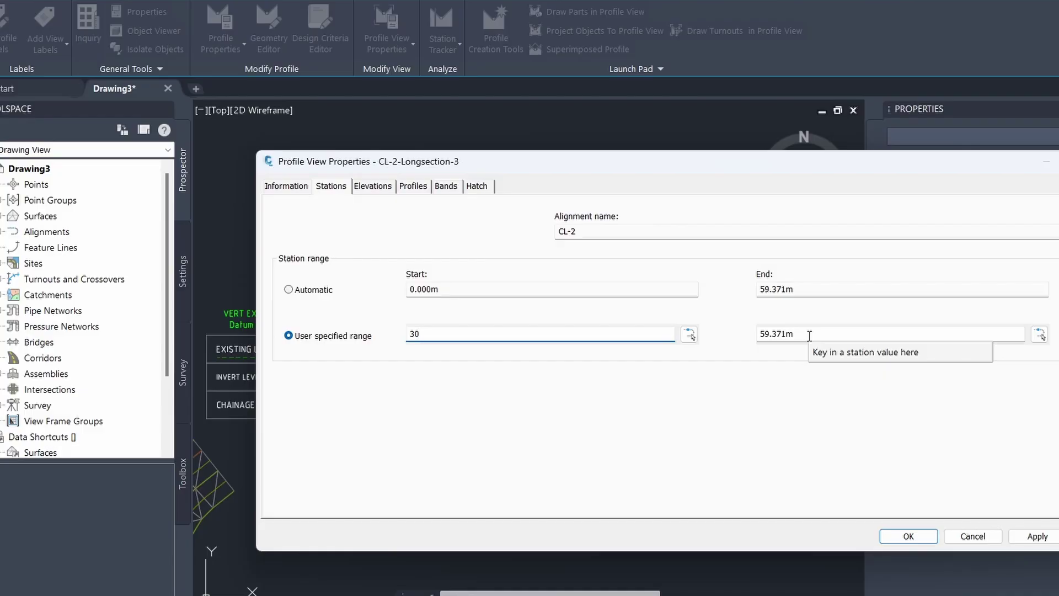
pyautogui.click(909, 537)
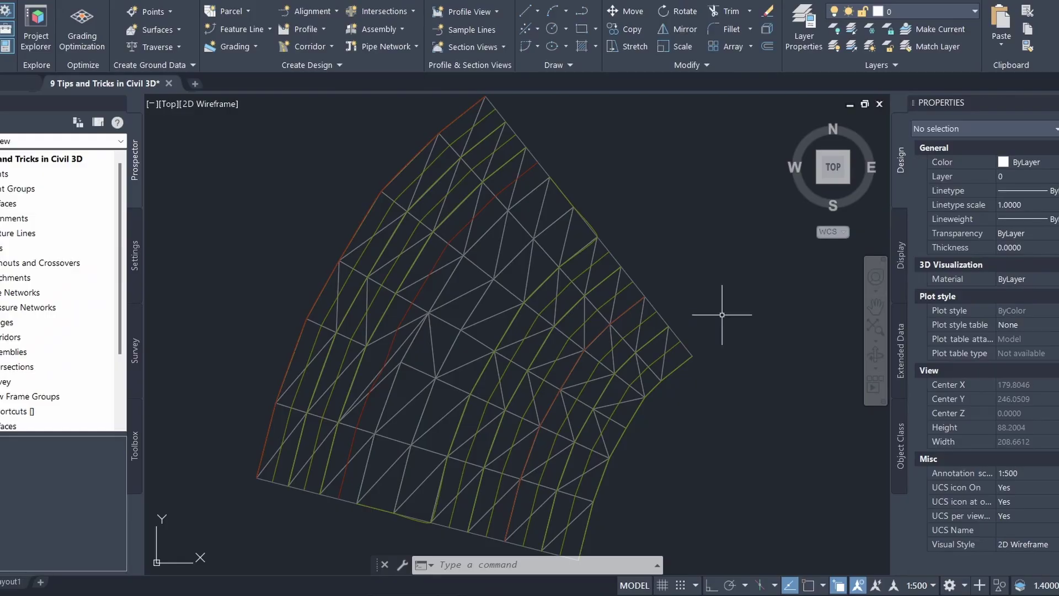
# Step: Extract only the major contours from the EGL surface, leaving out triangles and minor contours, and clear the selection
pyautogui.click(619, 283)
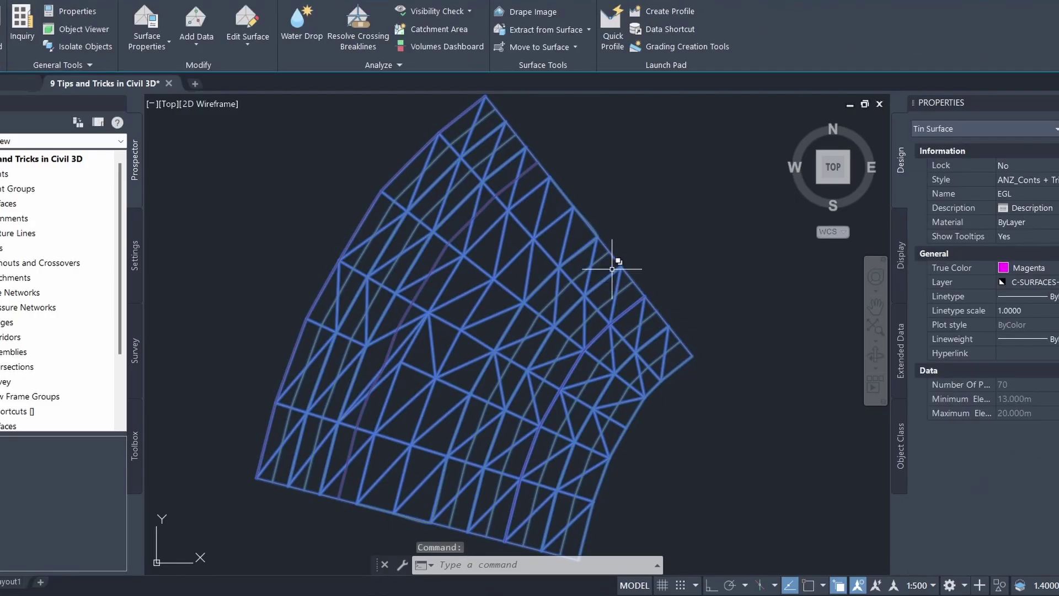
pyautogui.click(571, 28)
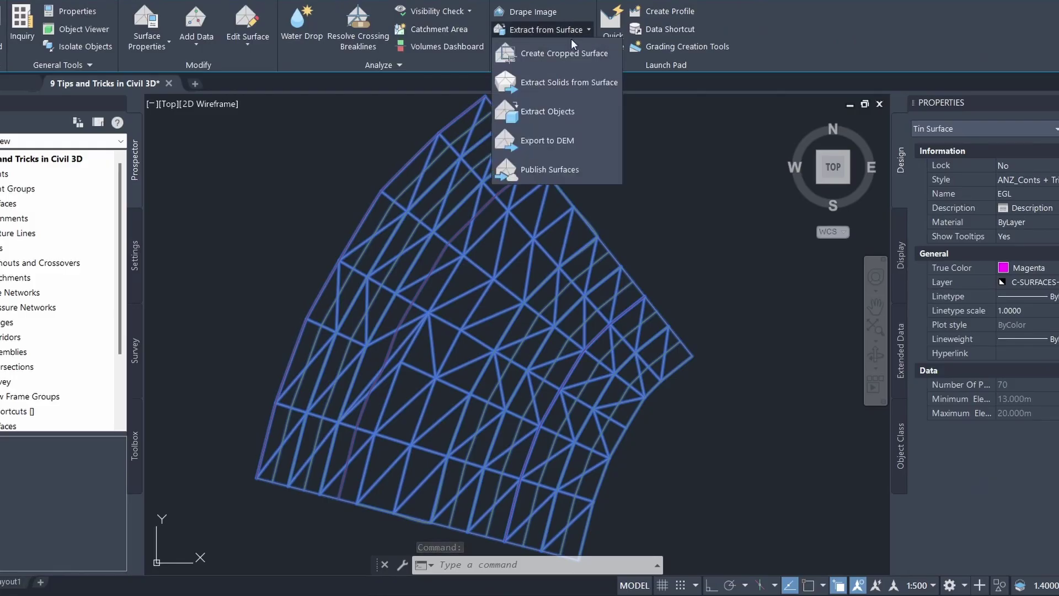
pyautogui.click(586, 117)
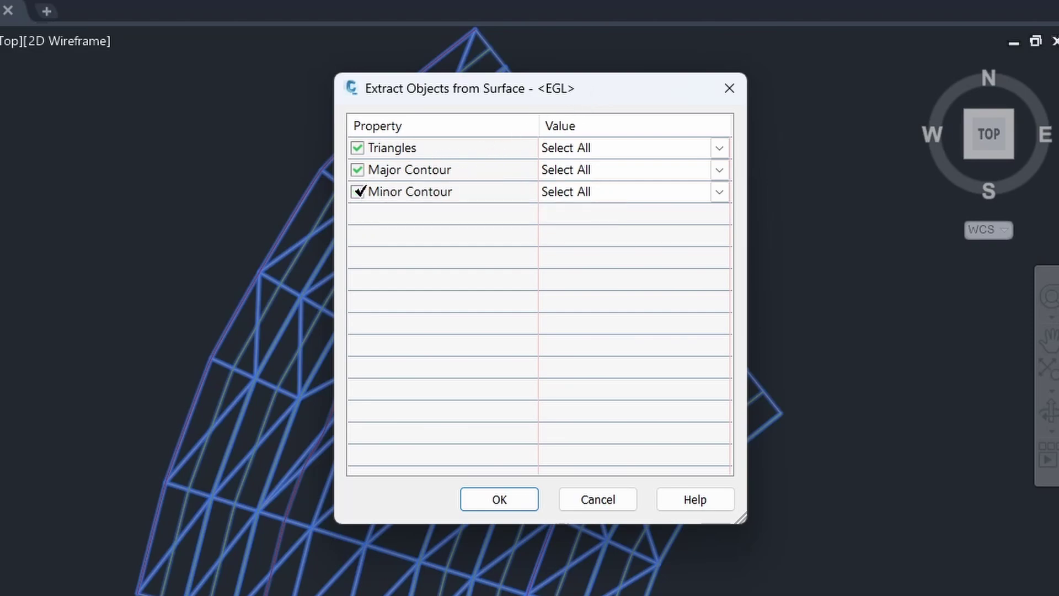
pyautogui.click(358, 192)
pyautogui.click(357, 148)
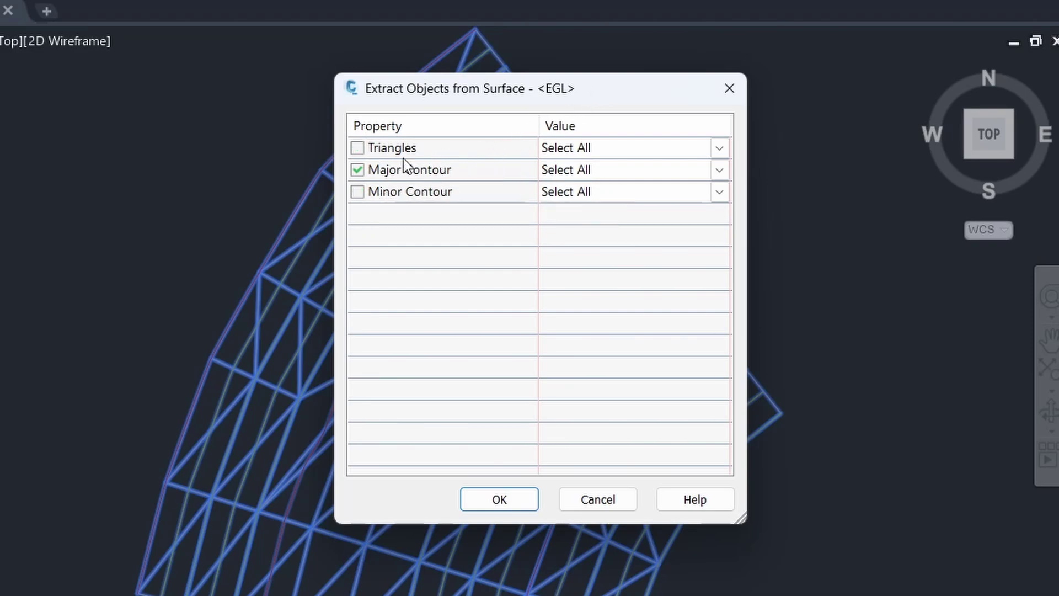
pyautogui.click(523, 501)
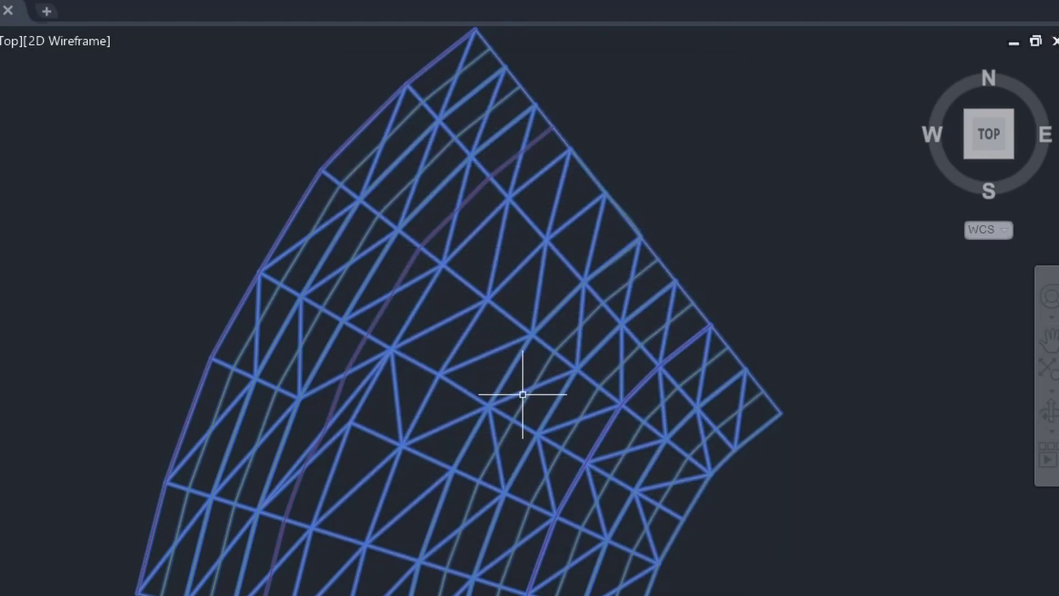
pyautogui.press('Escape')
pyautogui.press('Escape')
pyautogui.press('Escape')
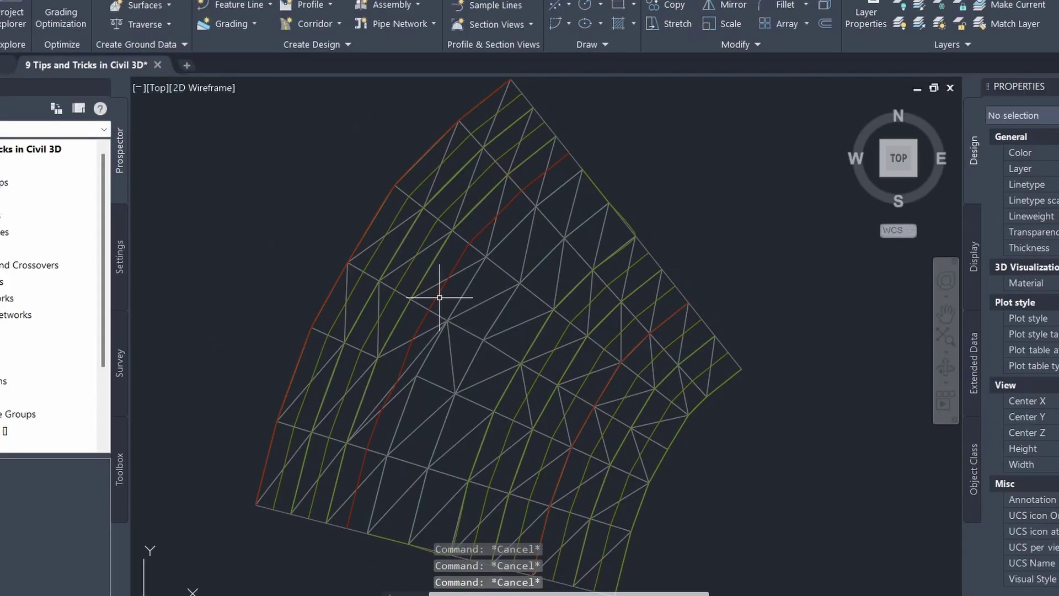
# Step: Select the three extracted major contour polylines on the EGL surface
pyautogui.click(439, 297)
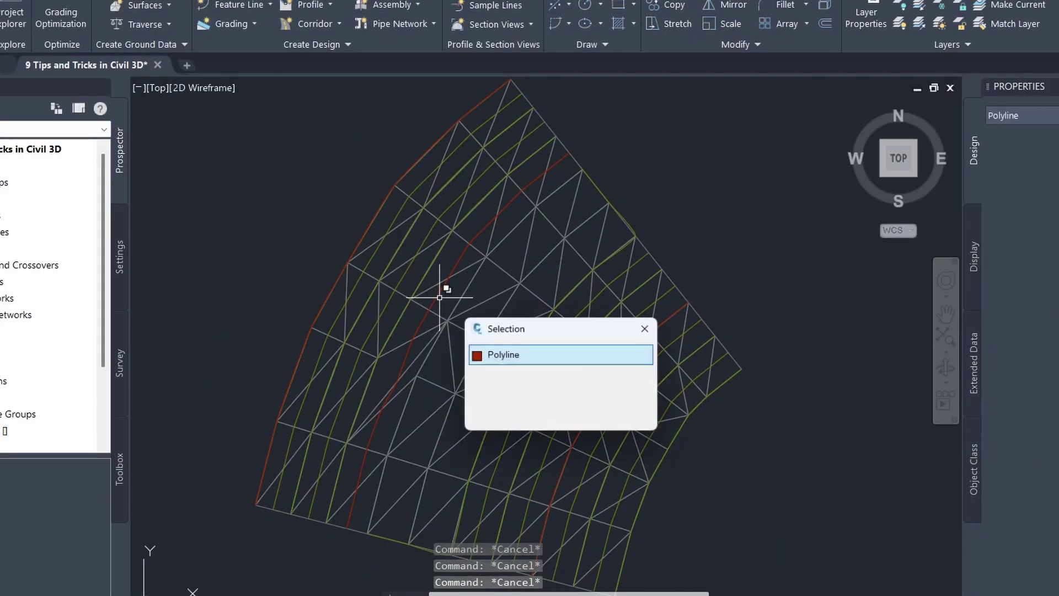
pyautogui.click(599, 360)
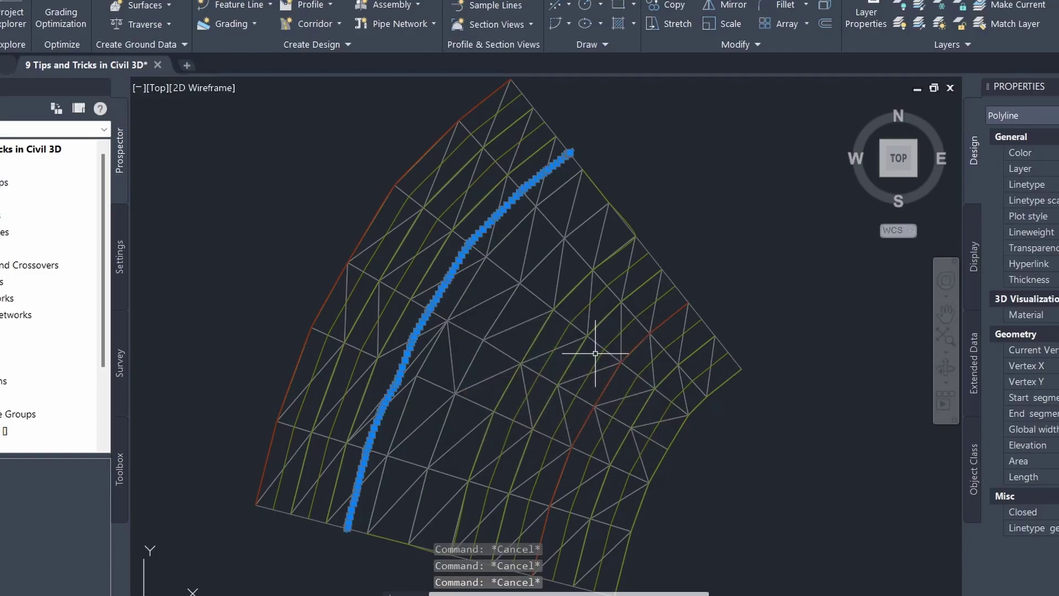
pyautogui.click(371, 223)
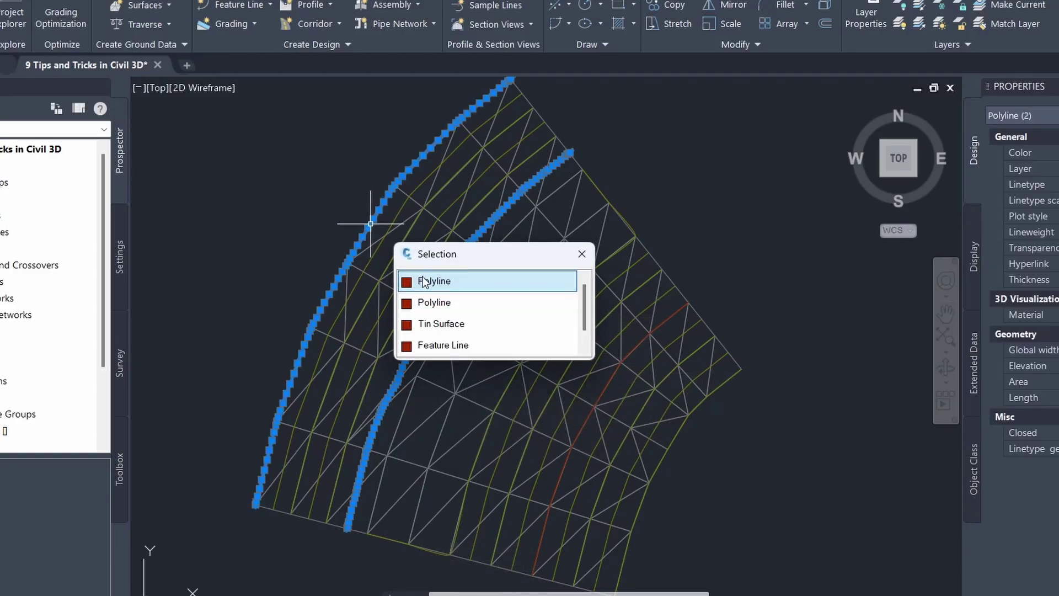
pyautogui.click(423, 282)
pyautogui.click(606, 386)
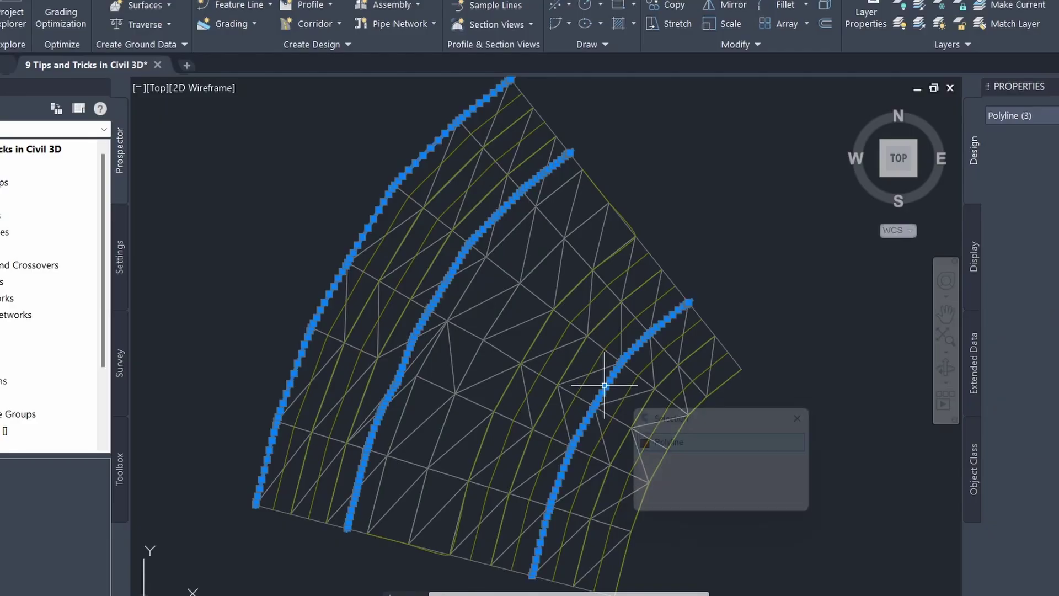
pyautogui.click(660, 444)
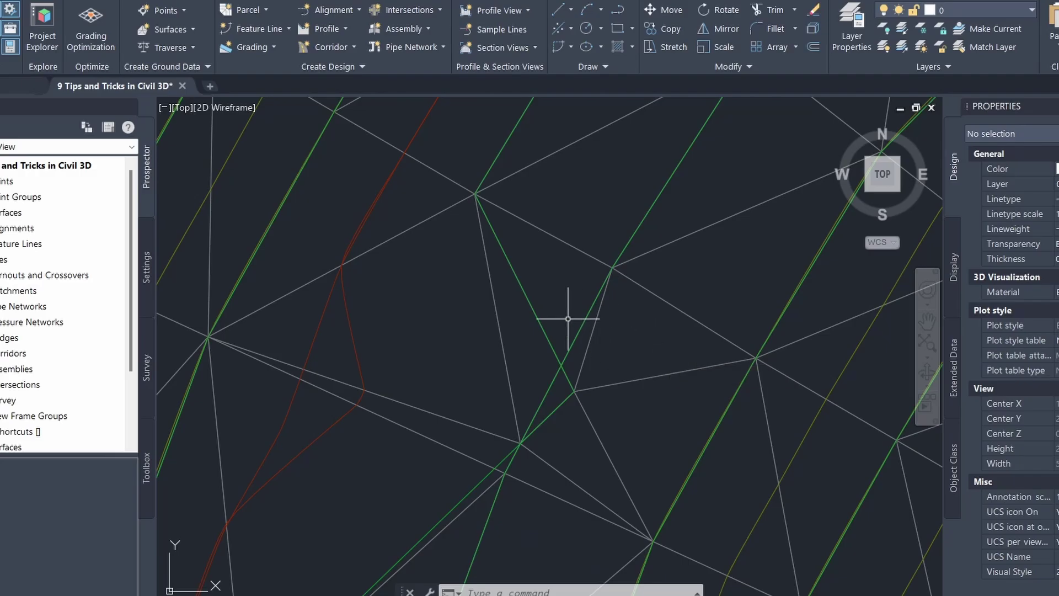
# Step: Open the Elevation Editor for the left of the two crossing feature lines
pyautogui.click(536, 316)
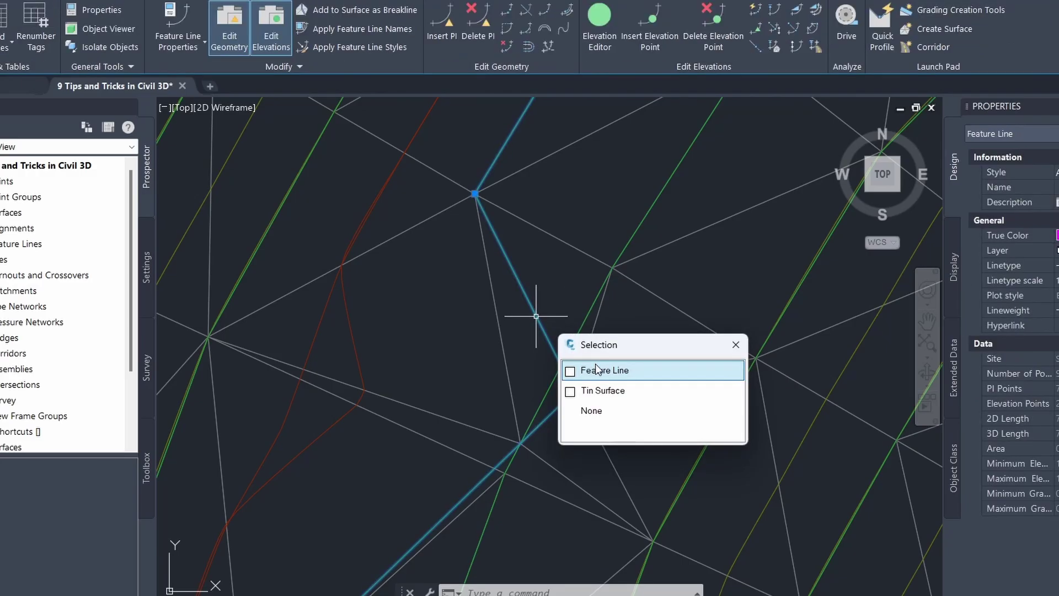
pyautogui.click(591, 368)
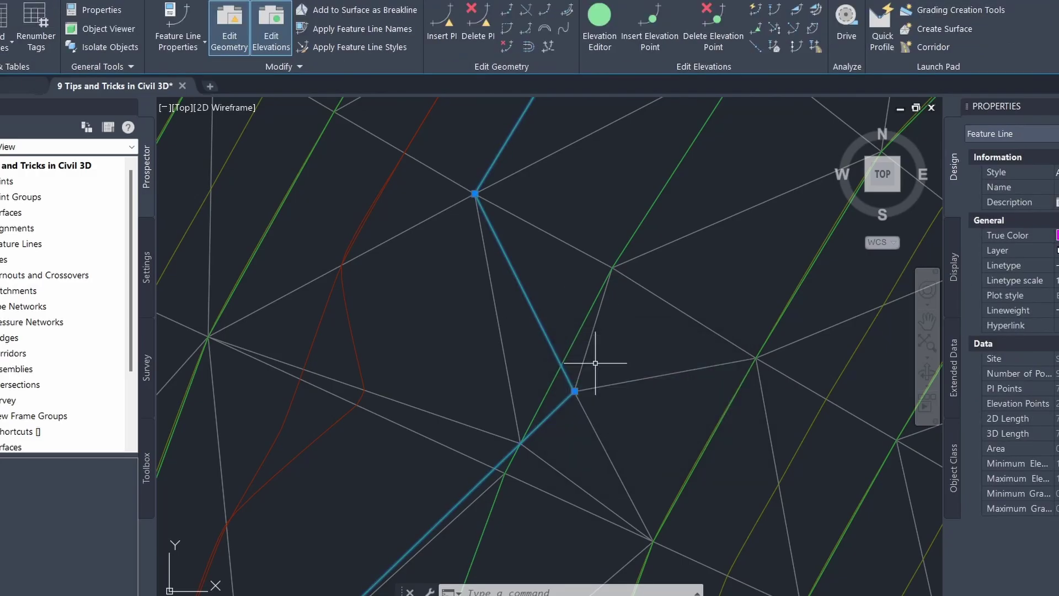
pyautogui.click(601, 33)
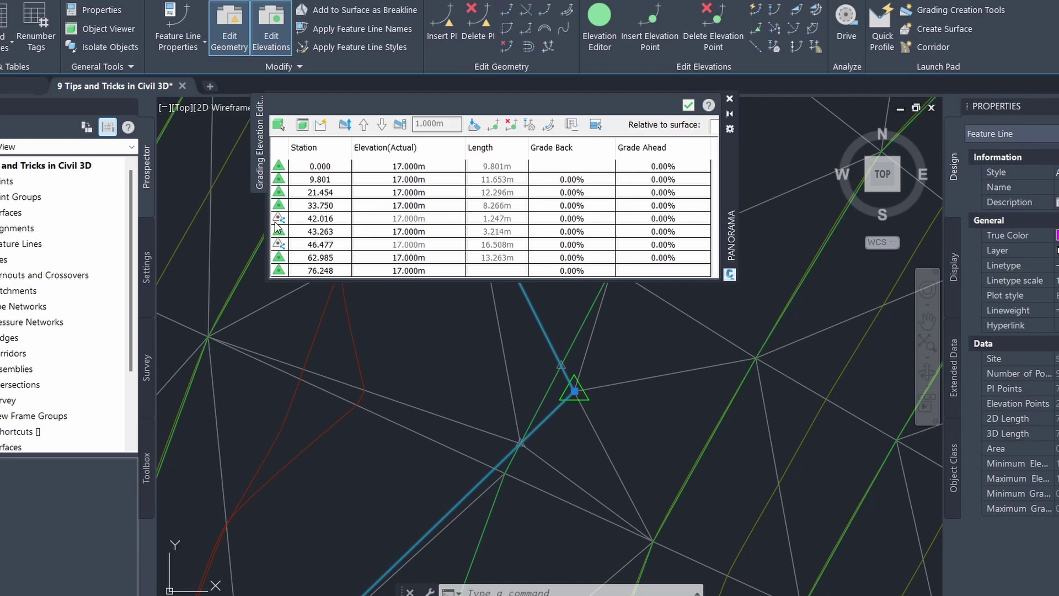
# Step: Examine the feature line's split points at stations 42.016 and 46.477 against the neighbouring elevation points, locating each one in the drawing
pyautogui.click(323, 219)
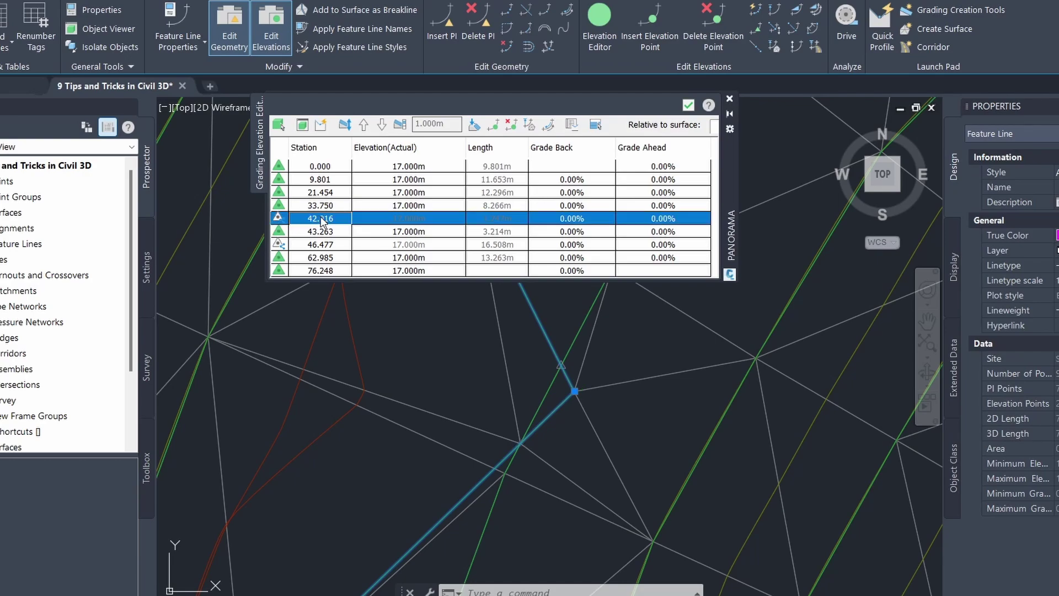
pyautogui.click(430, 231)
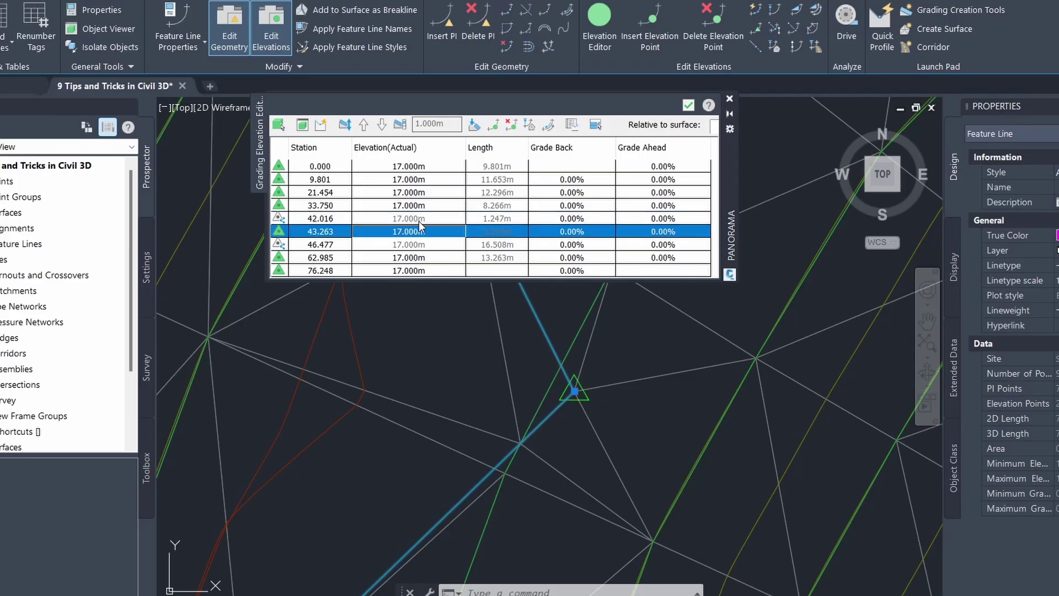
pyautogui.click(423, 219)
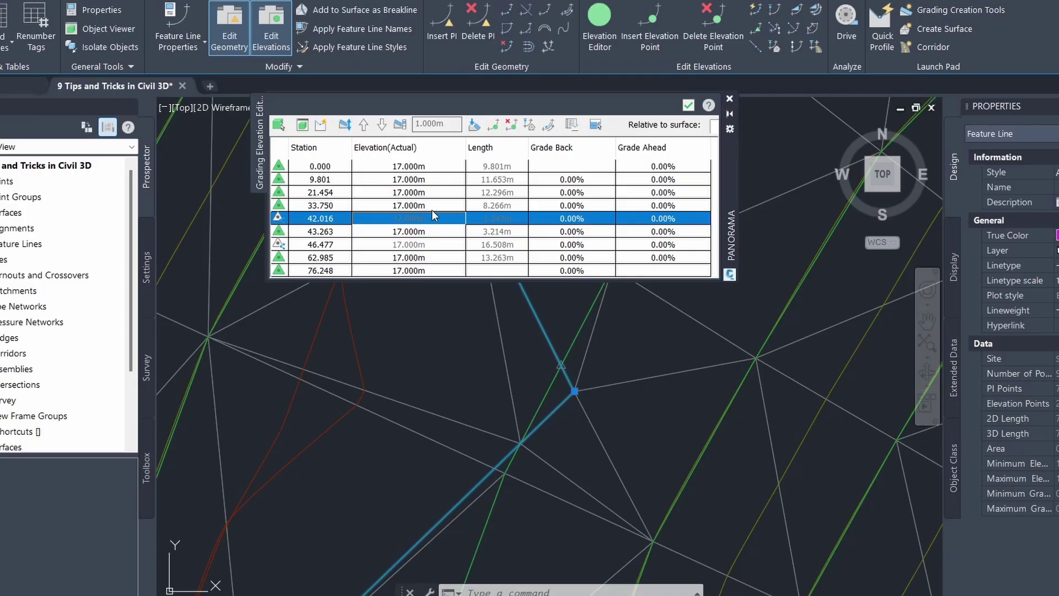
pyautogui.click(434, 204)
pyautogui.click(444, 219)
pyautogui.press('Escape')
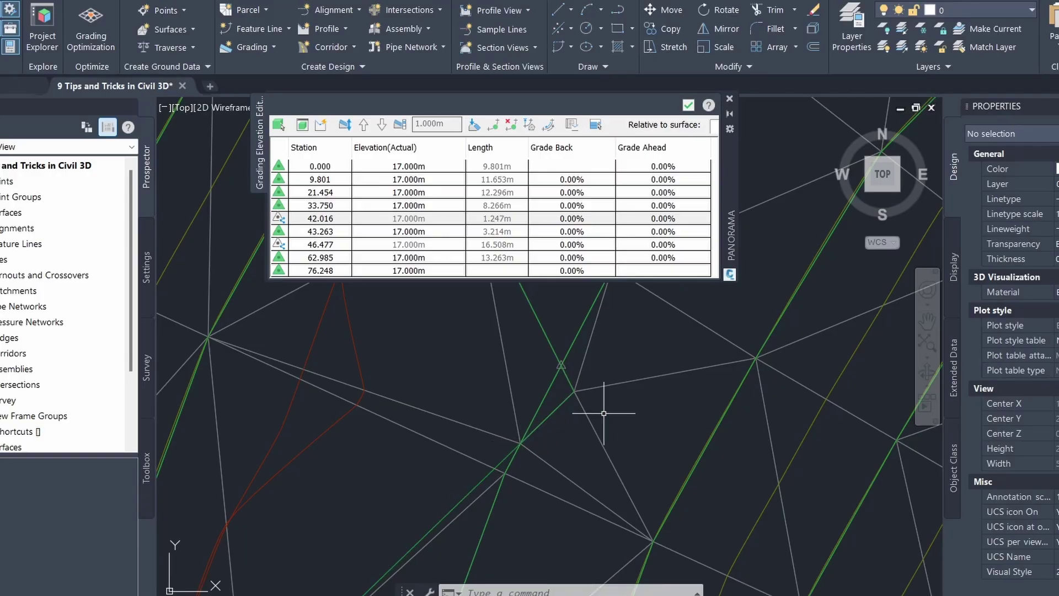
pyautogui.moveTo(605, 413)
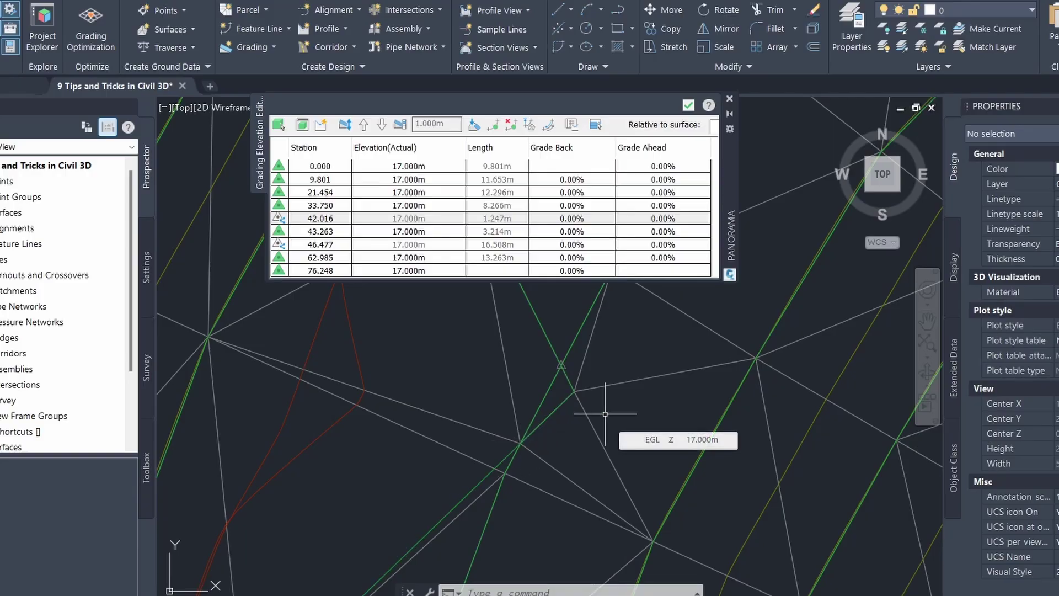
pyautogui.click(334, 245)
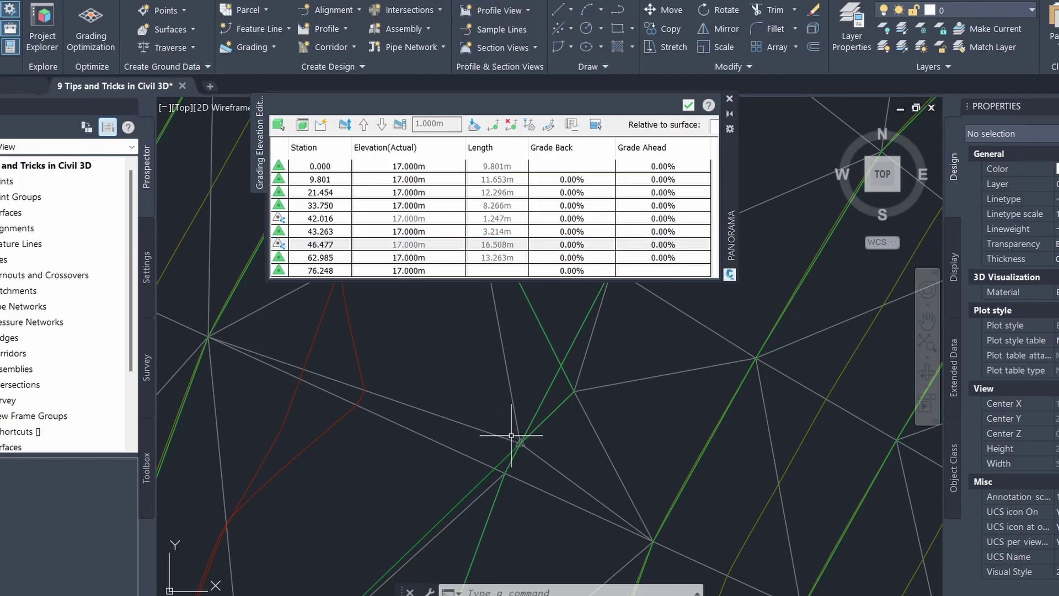
pyautogui.click(335, 220)
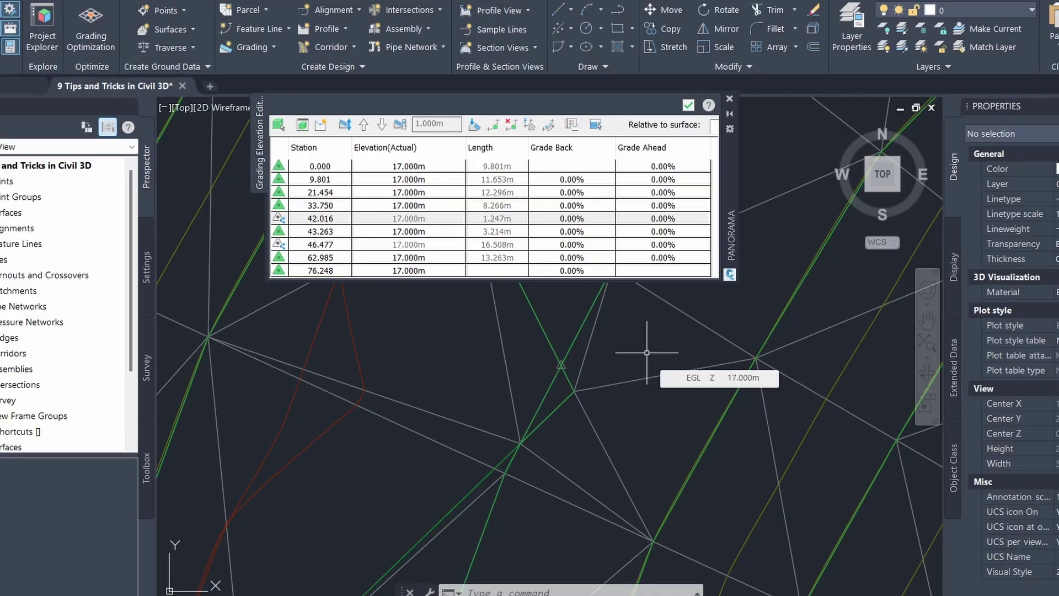
# Step: Stretch the feature line's overlapping vertex to the other side of the second feature line so they no longer cross, and clear the selection
pyautogui.click(551, 412)
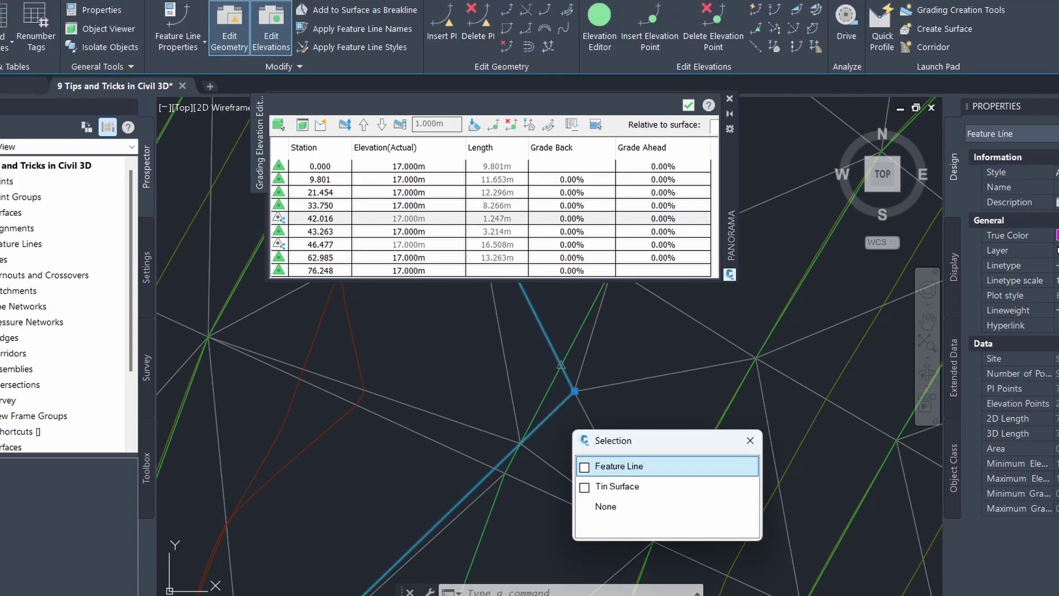
pyautogui.click(603, 478)
pyautogui.click(574, 391)
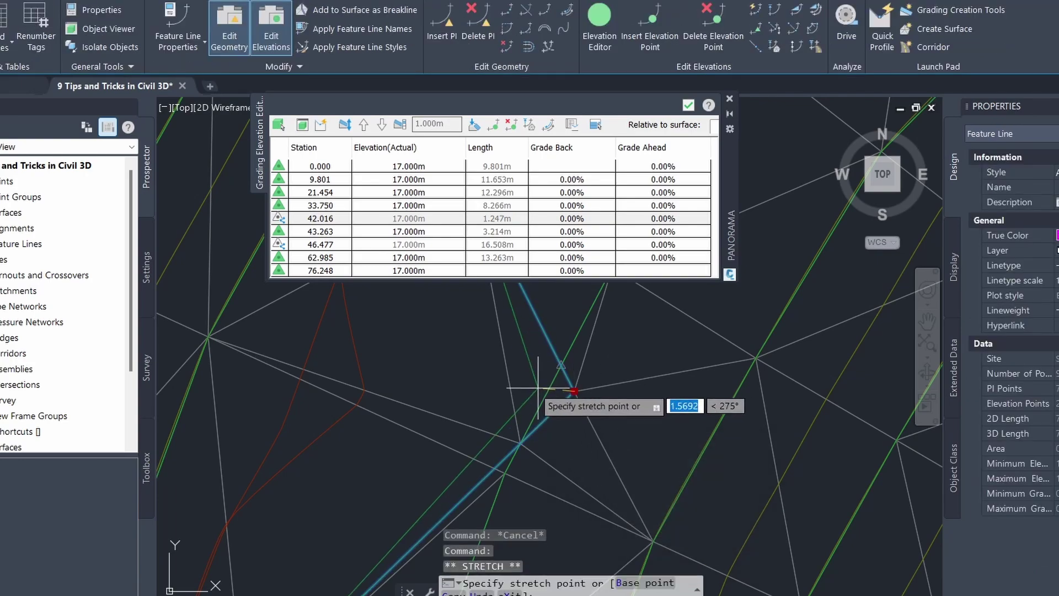
pyautogui.click(504, 383)
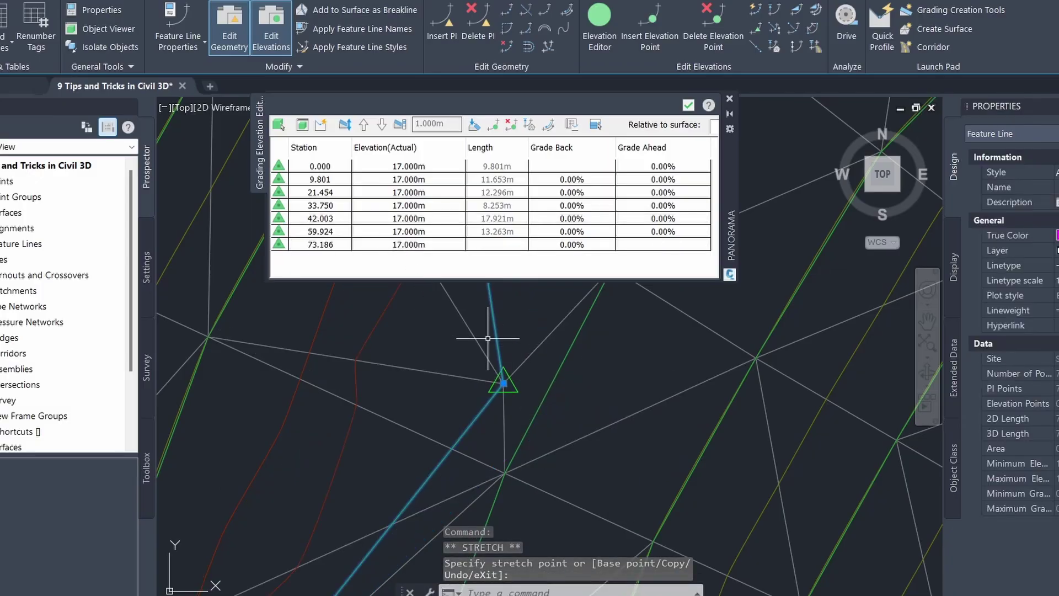
pyautogui.press('Escape')
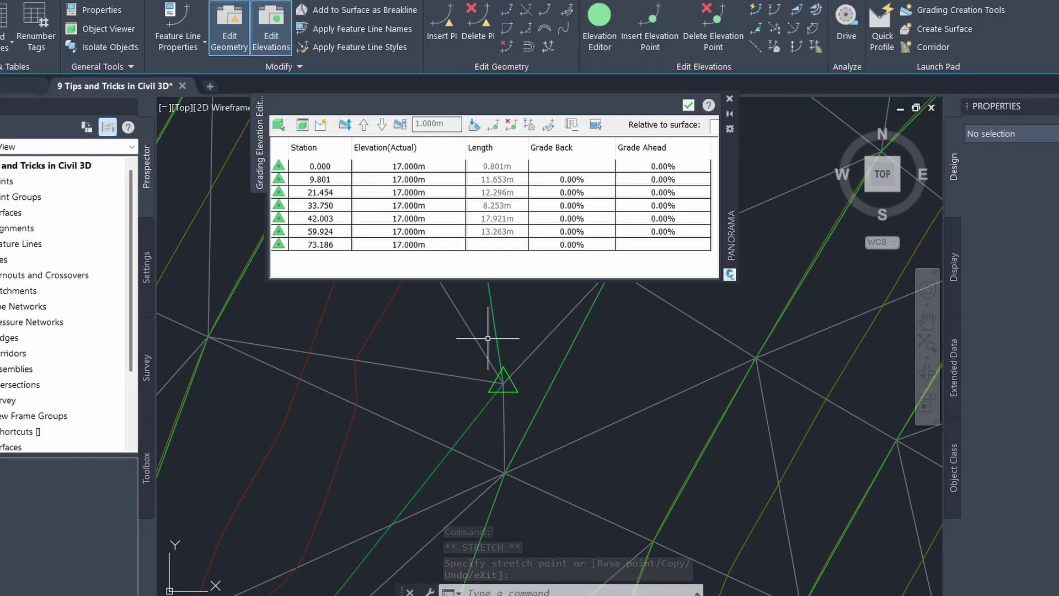
pyautogui.press('Escape')
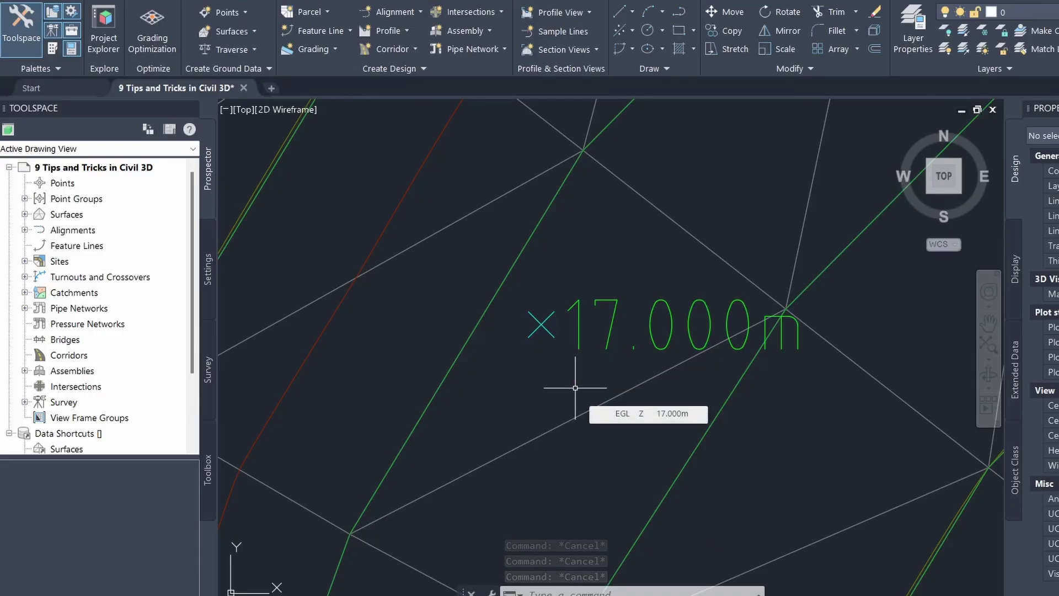
# Step: Add a spot elevation label to the EGL surface just below the existing one and end the labelling command
pyautogui.click(587, 409)
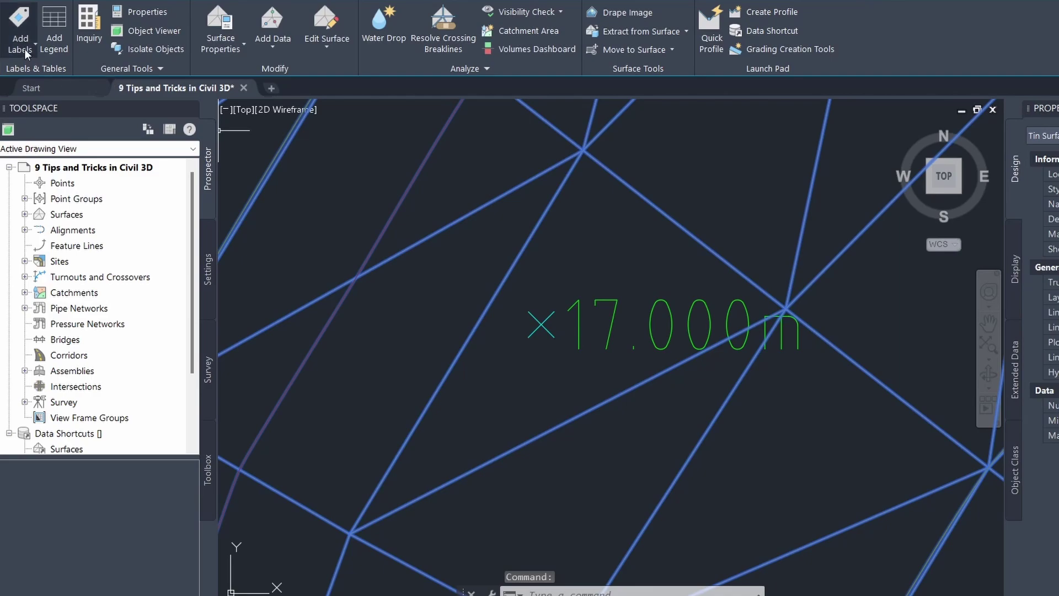
pyautogui.click(24, 49)
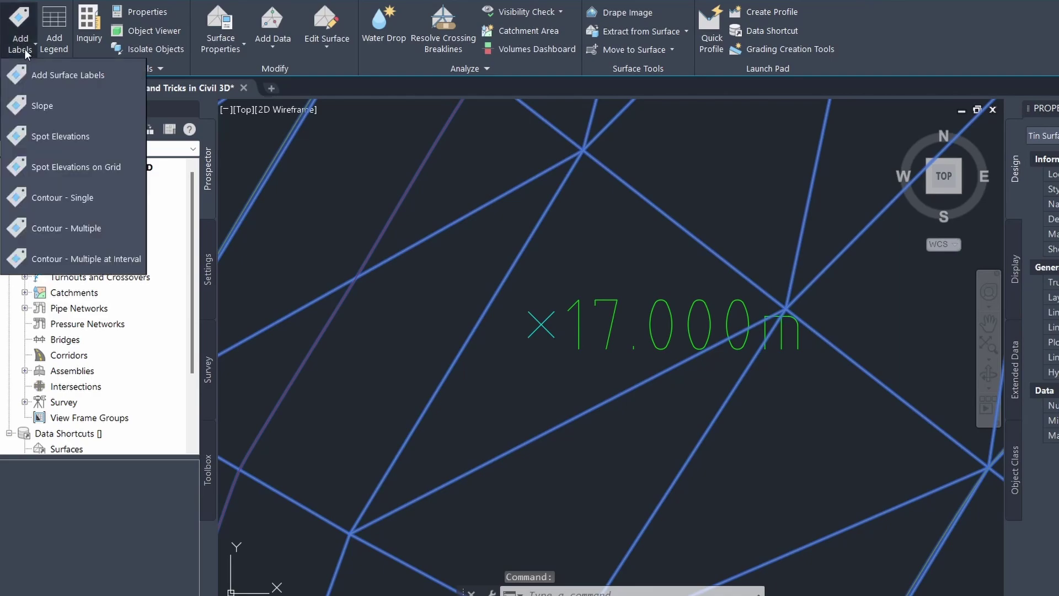
pyautogui.click(87, 135)
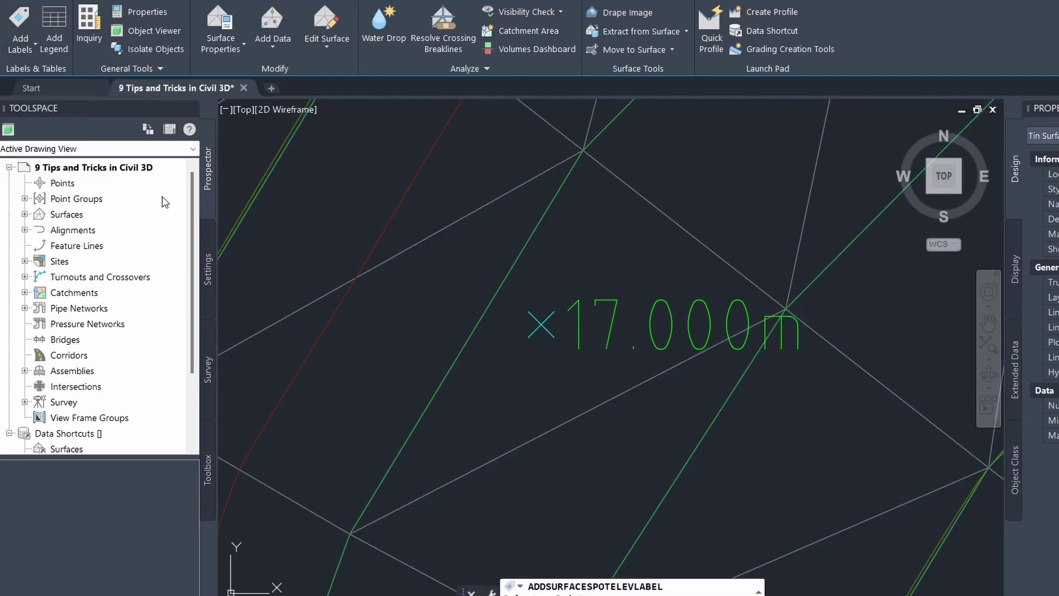
pyautogui.click(528, 409)
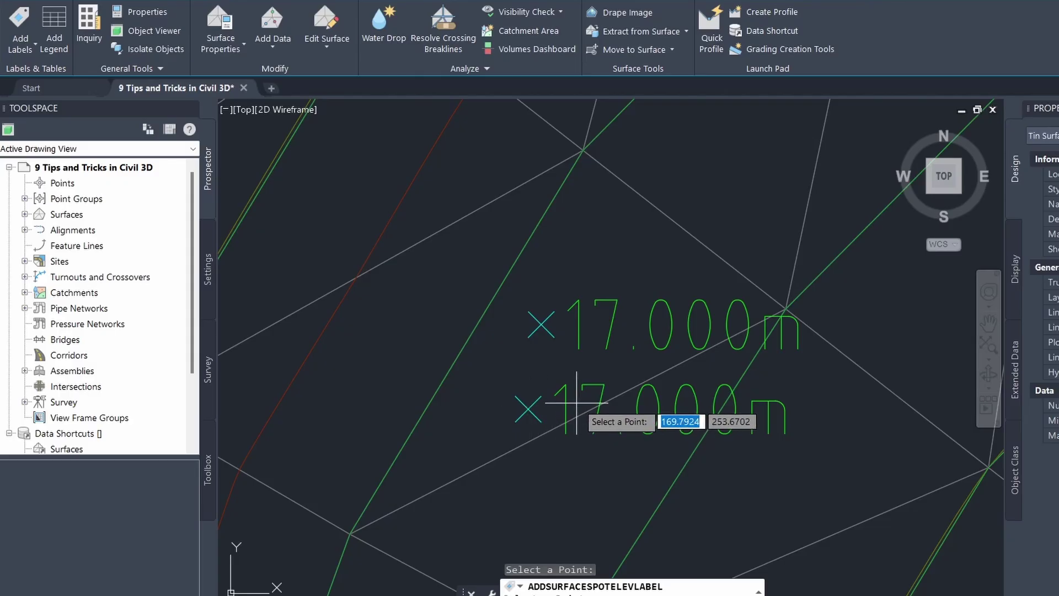
pyautogui.press('Escape')
pyautogui.press('Escape')
pyautogui.press('Escape')
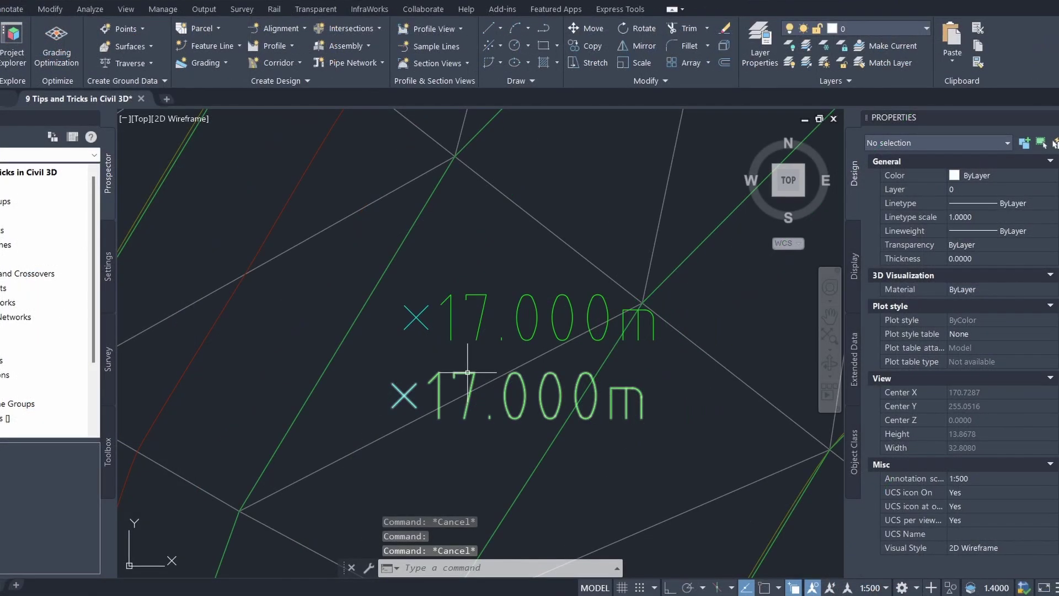
# Step: Open the ANZ_Spot Level (precision 0.001) label style for editing from the properties of the lower spot elevation label
pyautogui.click(483, 397)
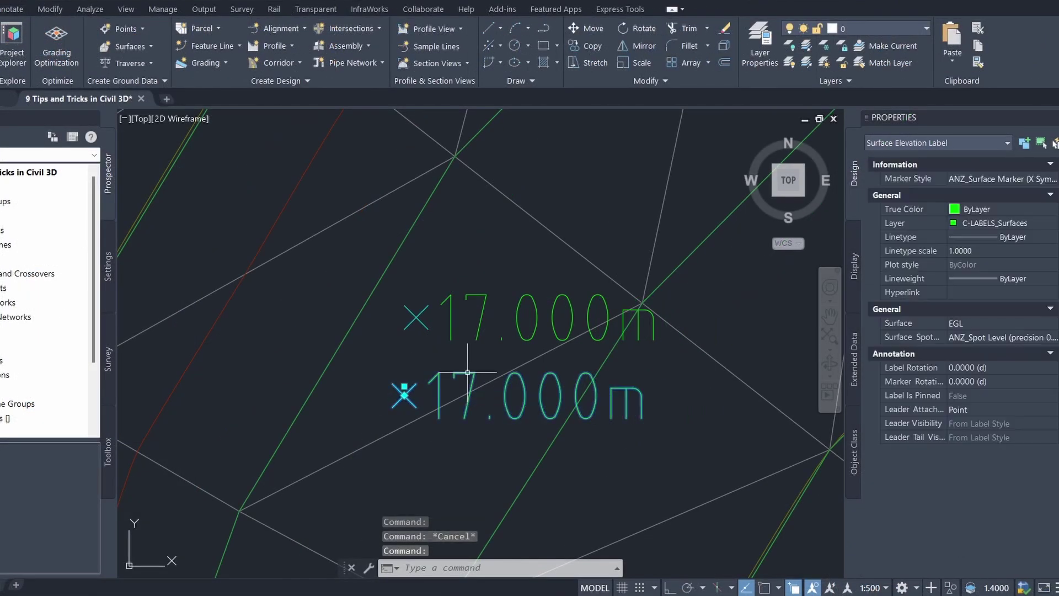
pyautogui.moveTo(845, 351); pyautogui.dragTo(735, 351)
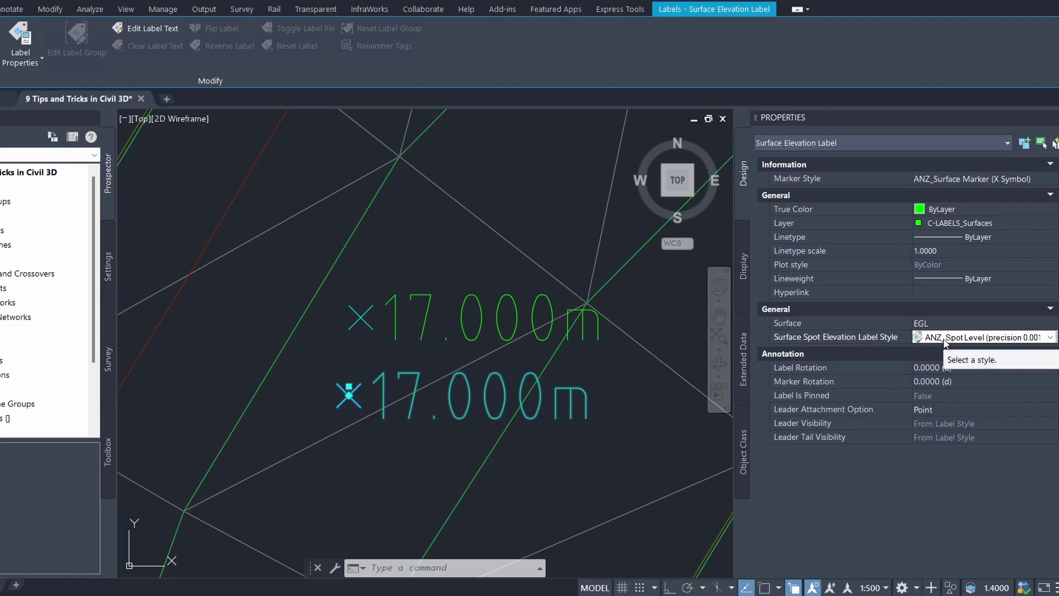
pyautogui.click(945, 341)
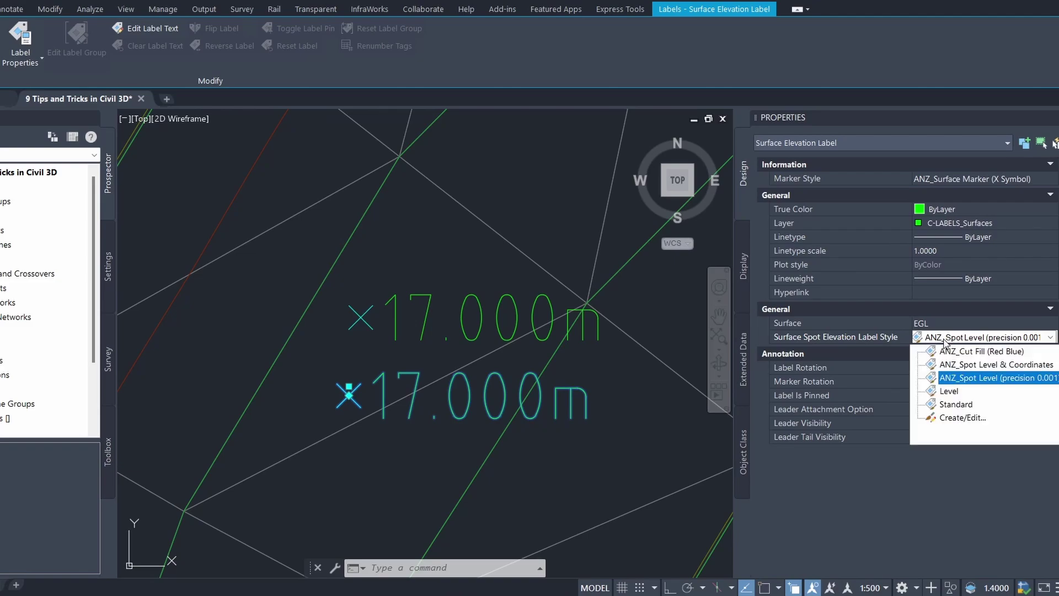
pyautogui.click(972, 422)
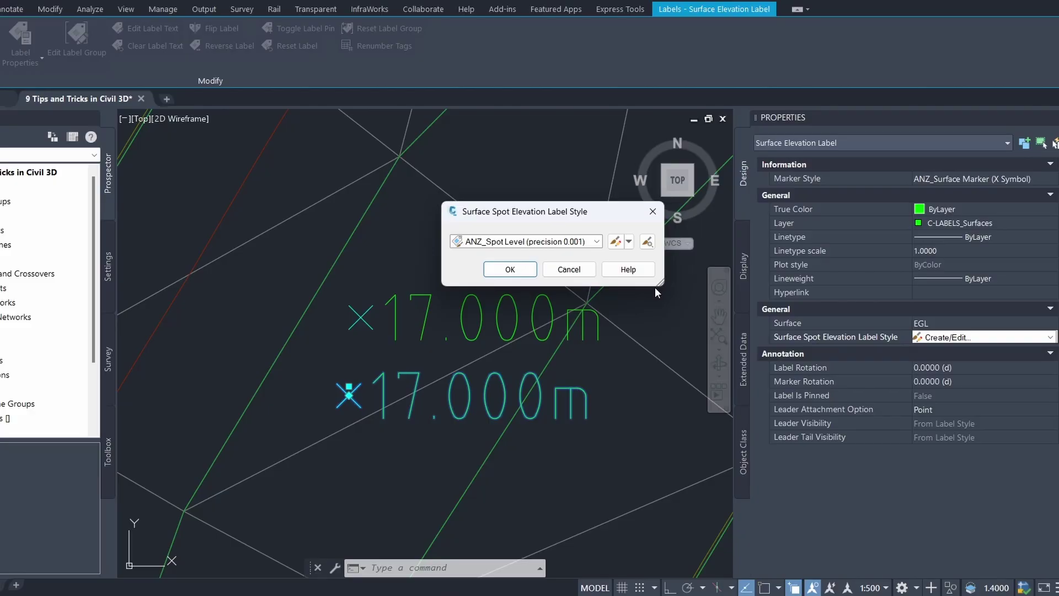
pyautogui.click(615, 241)
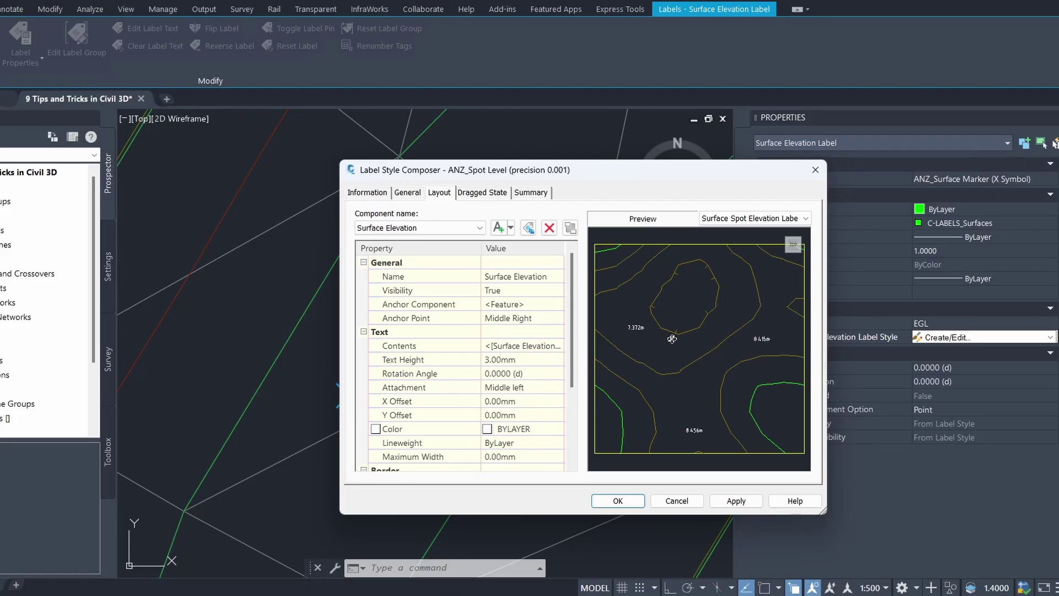
# Step: Set the Surface Elevation component's text height to 1.5 mm, inspect the preview, apply the style and clear the selection
pyautogui.keyDown('shift'); pyautogui.moveTo(693, 355); pyautogui.dragTo(688, 313, button='middle'); pyautogui.keyUp('shift')
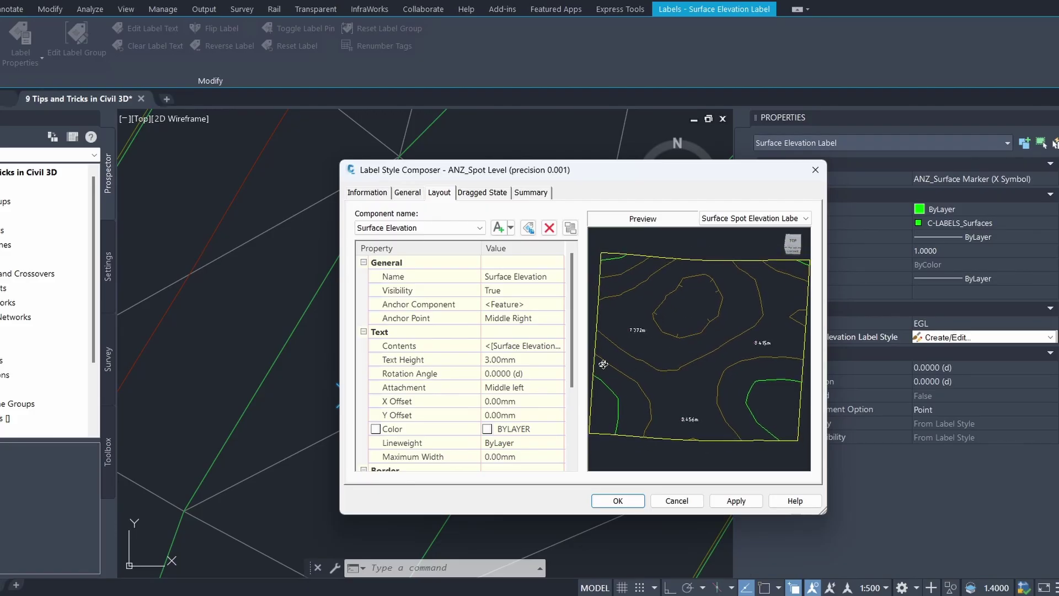
pyautogui.click(527, 360)
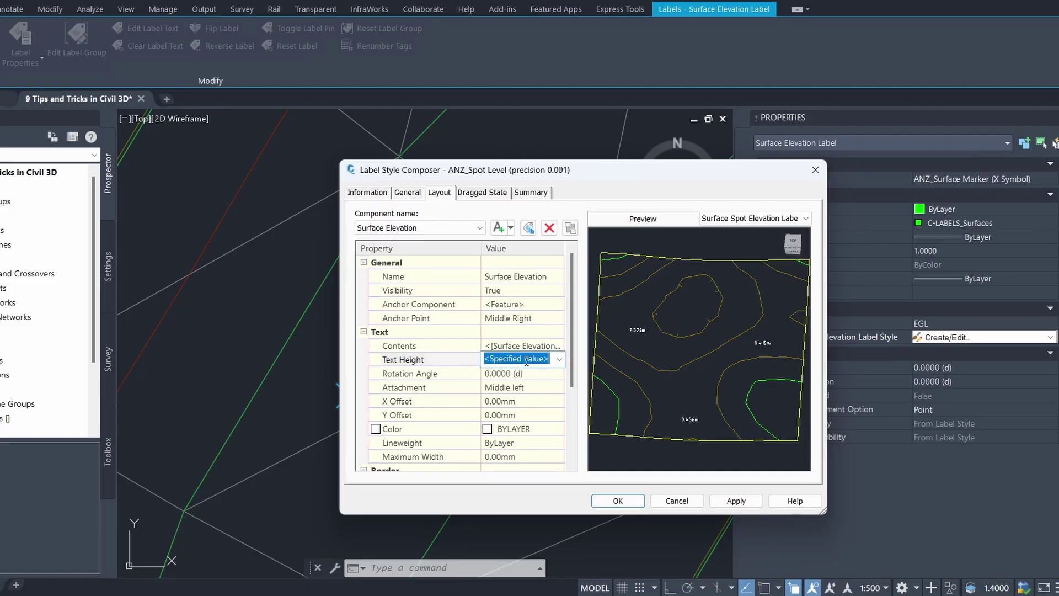
pyautogui.write('1.')
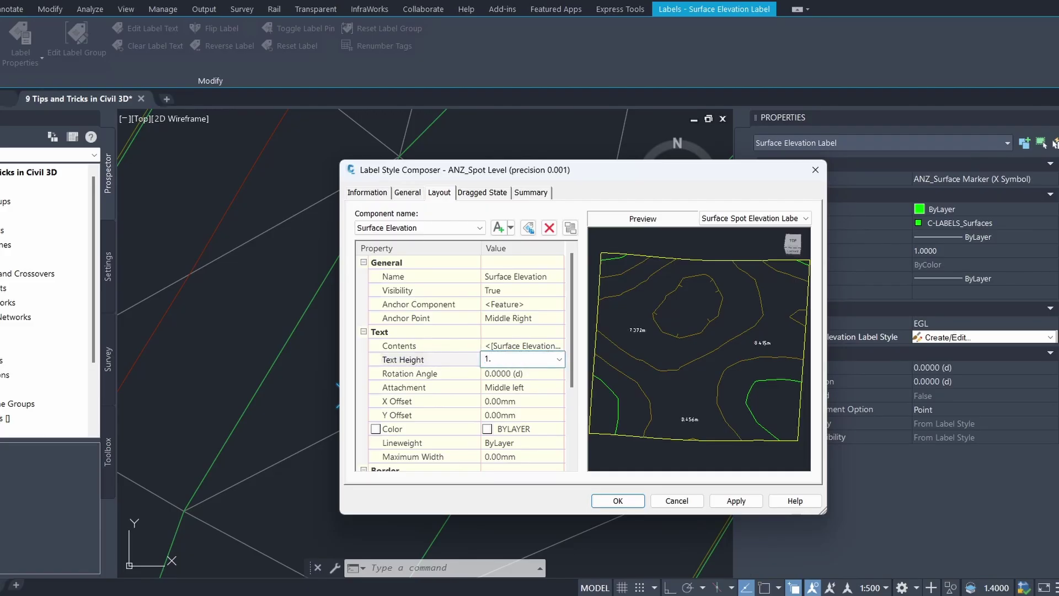
pyautogui.write('5')
pyautogui.press('Return')
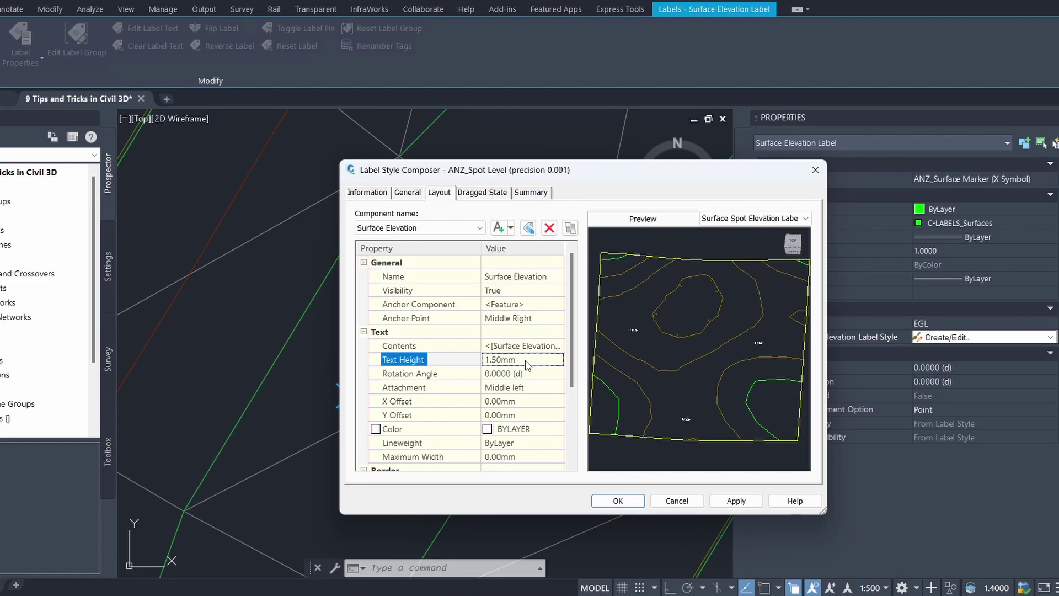
pyautogui.scroll(5, 623, 329)
pyautogui.moveTo(620, 337); pyautogui.dragTo(712, 350, button='middle')
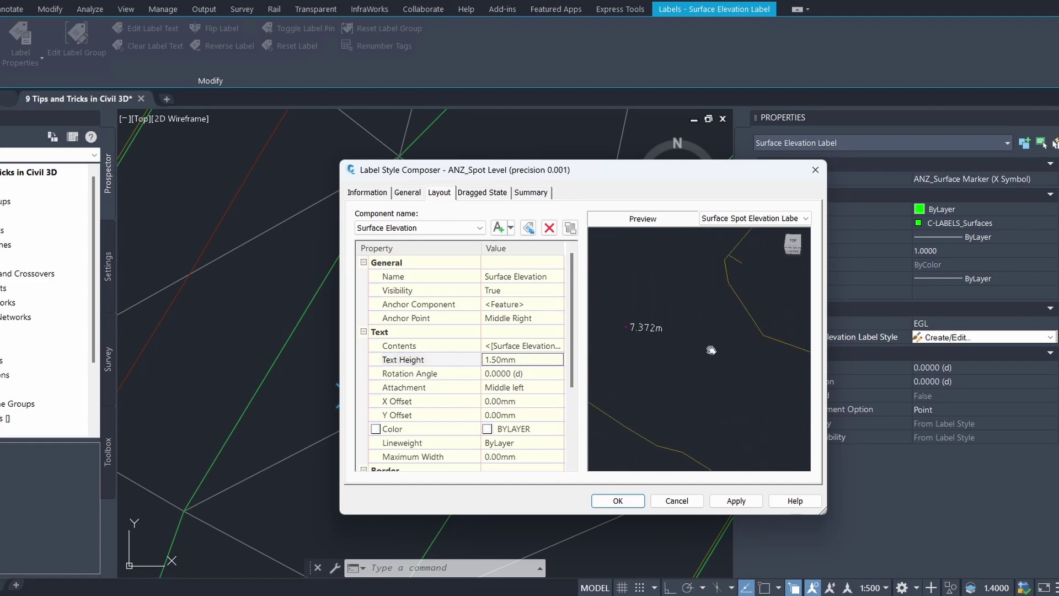
pyautogui.moveTo(621, 333); pyautogui.dragTo(679, 341, button='middle')
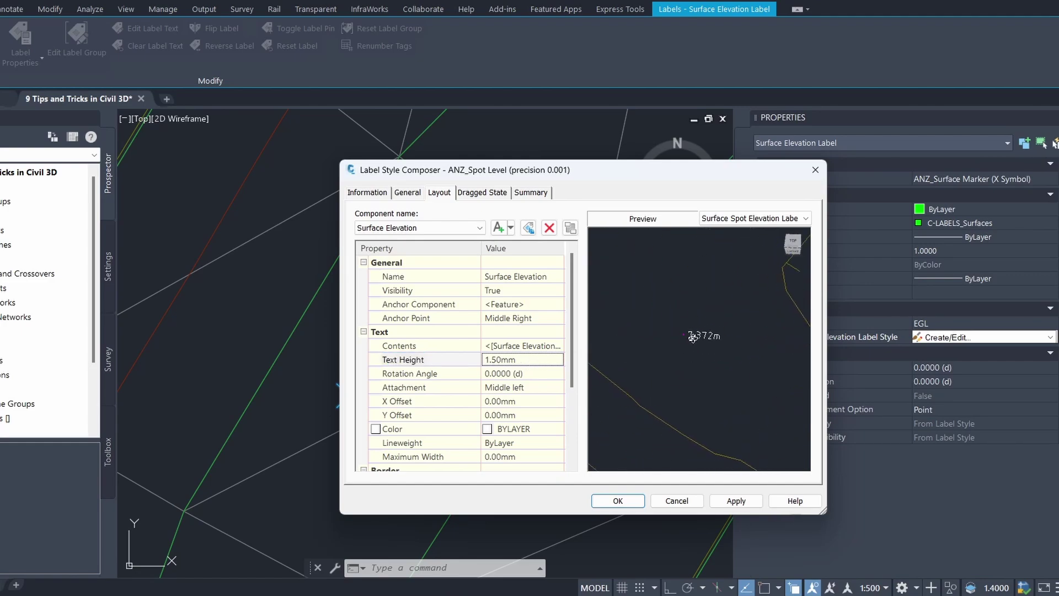
pyautogui.click(621, 502)
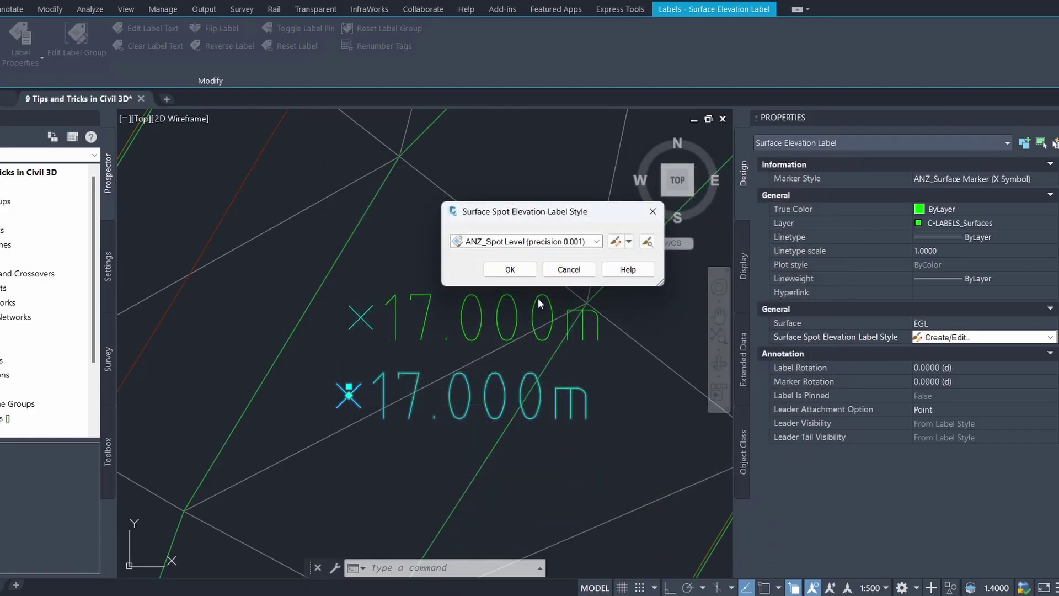
pyautogui.click(509, 270)
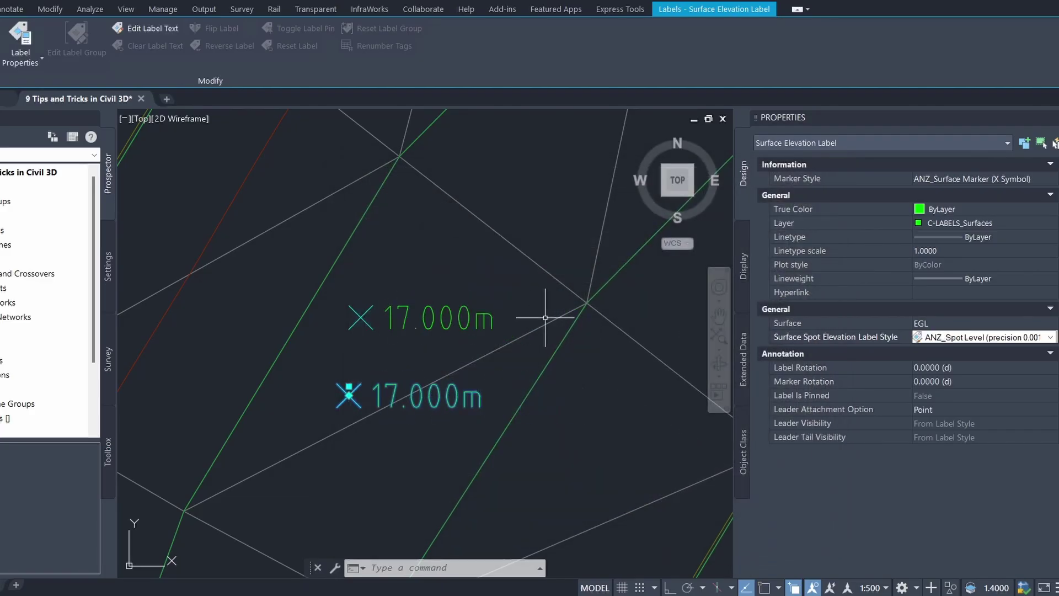
pyautogui.press('Escape')
pyautogui.press('Escape')
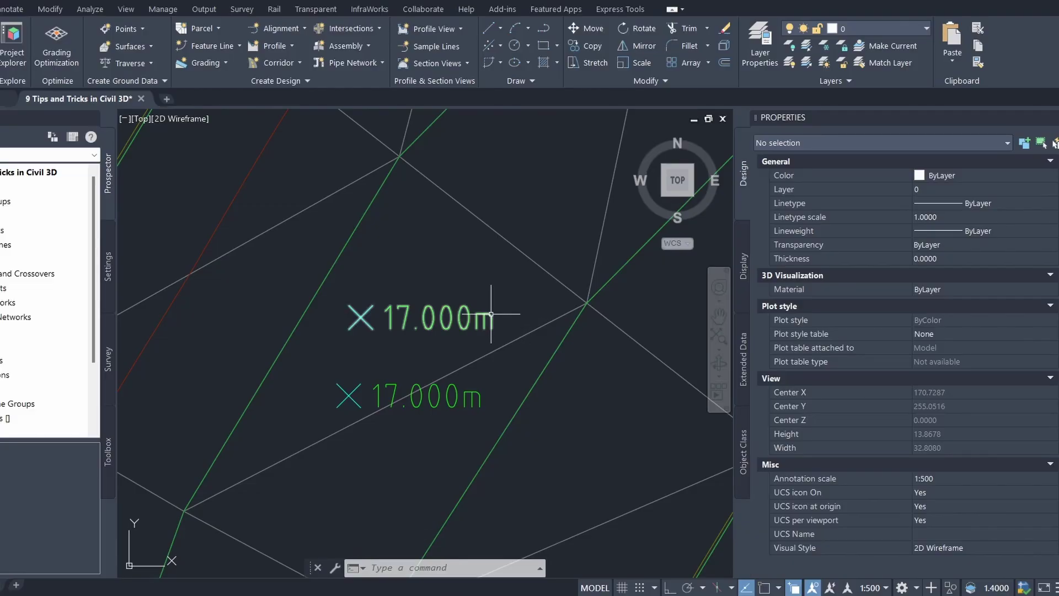
pyautogui.press('Escape')
pyautogui.press('Escape')
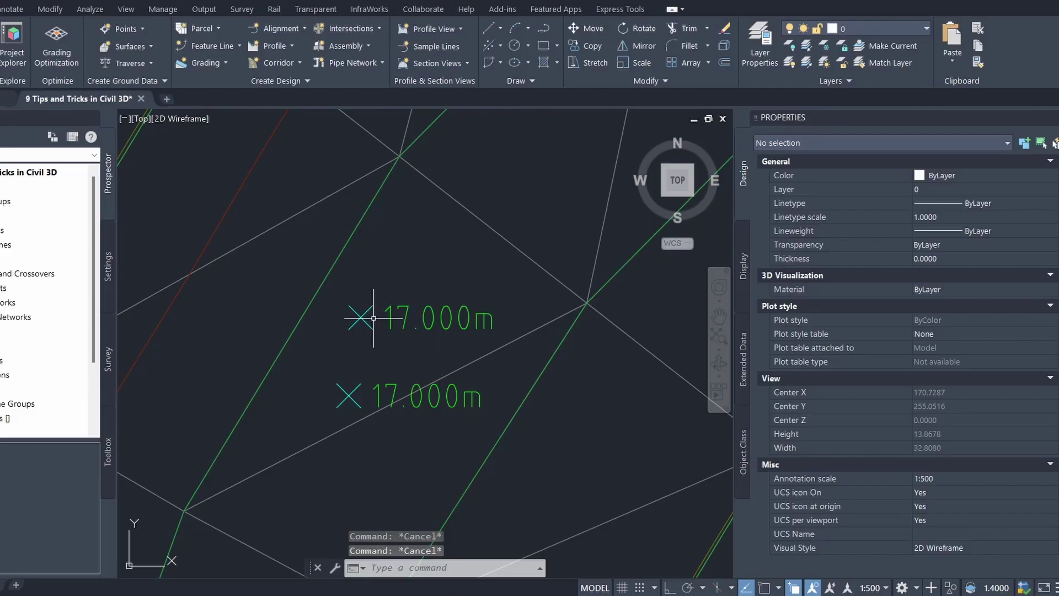
# Step: Change the upper spot elevation label's marker style to Basic Circle and clear the selection
pyautogui.click(391, 326)
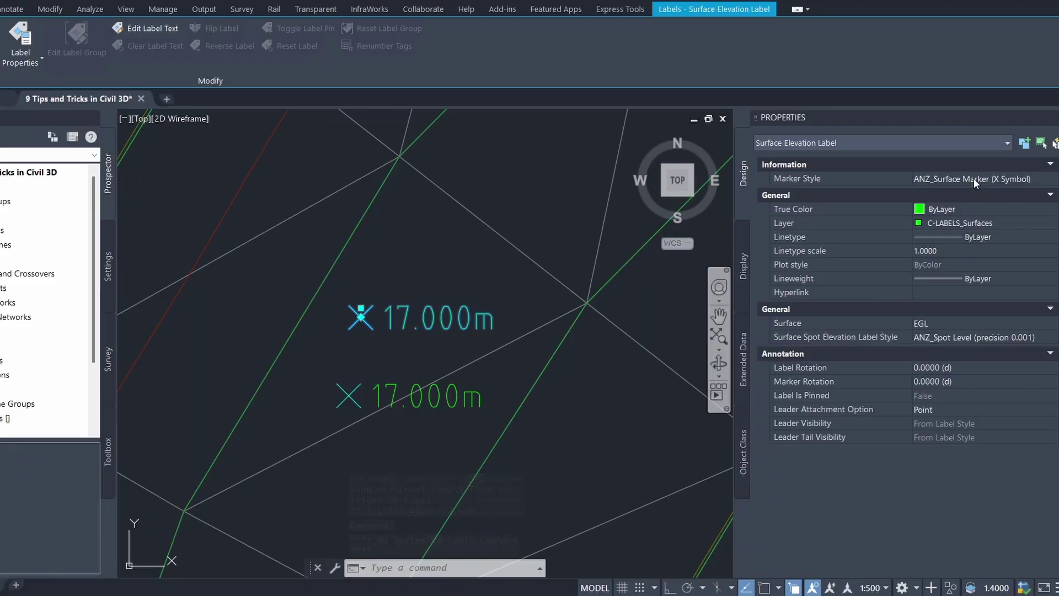
pyautogui.click(974, 178)
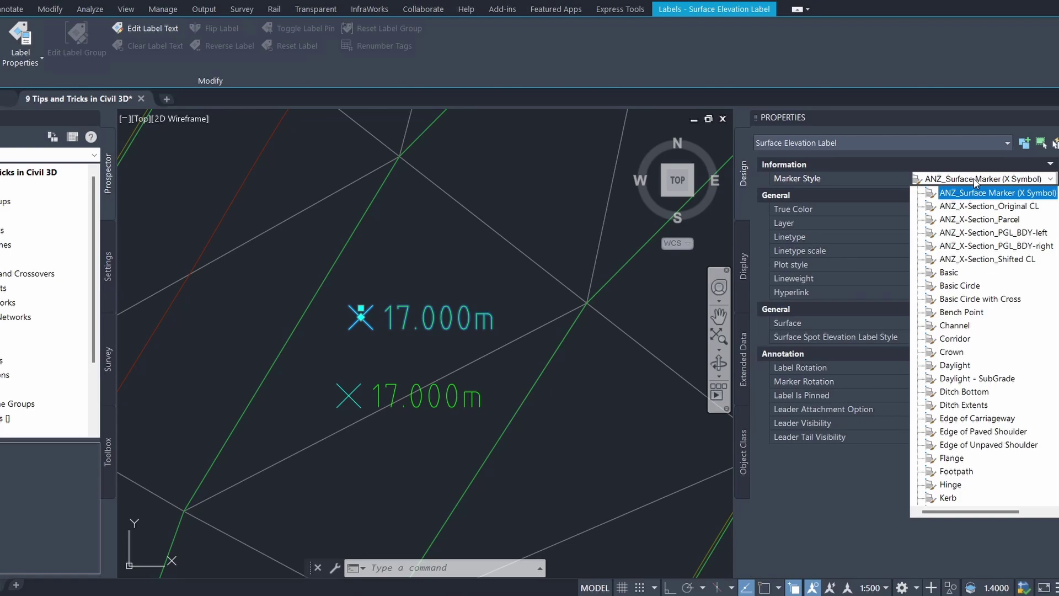
pyautogui.click(961, 287)
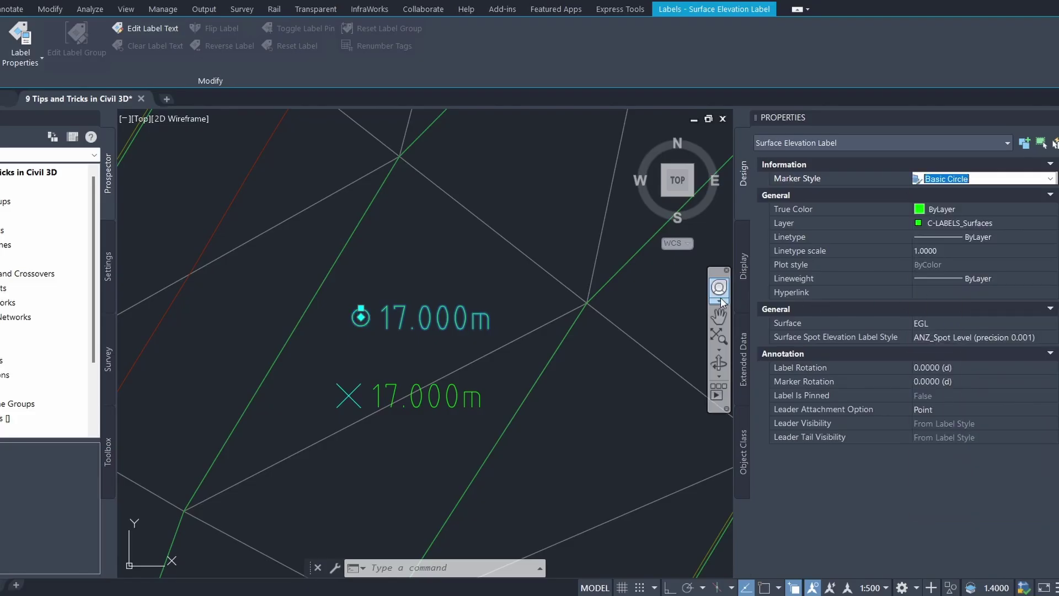
pyautogui.press('Escape')
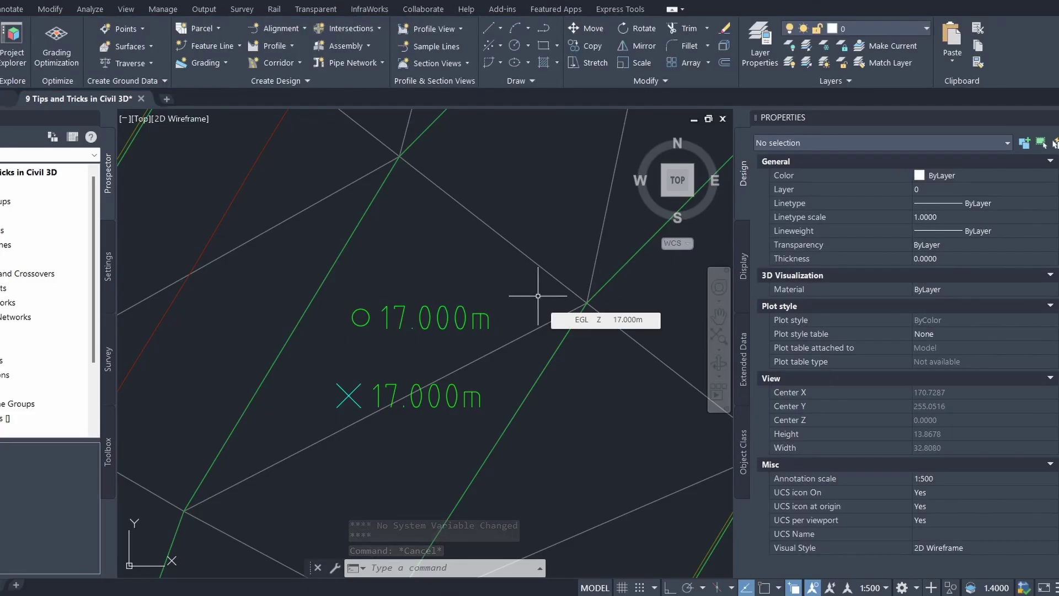